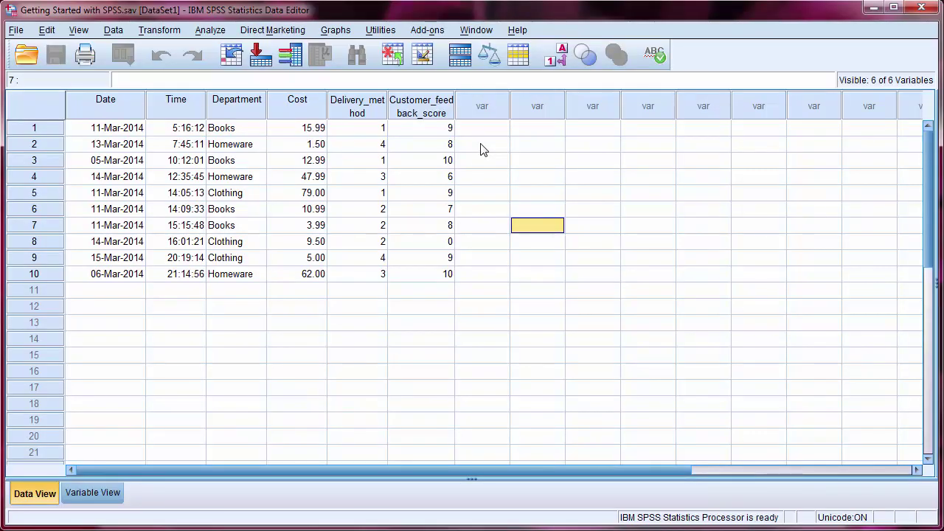
# Enter a test 'Clothing' value in row 11's Department cell, then delete it.
pyautogui.click(42, 150)
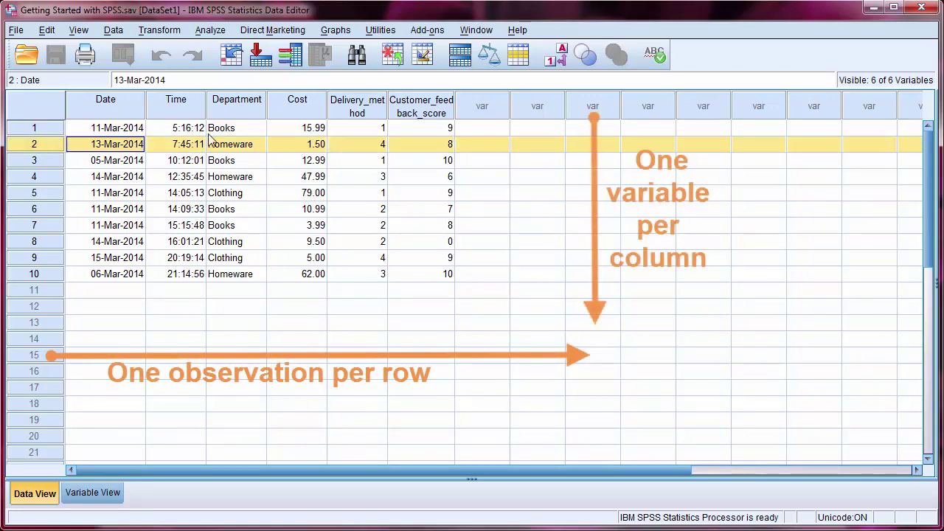
pyautogui.click(226, 108)
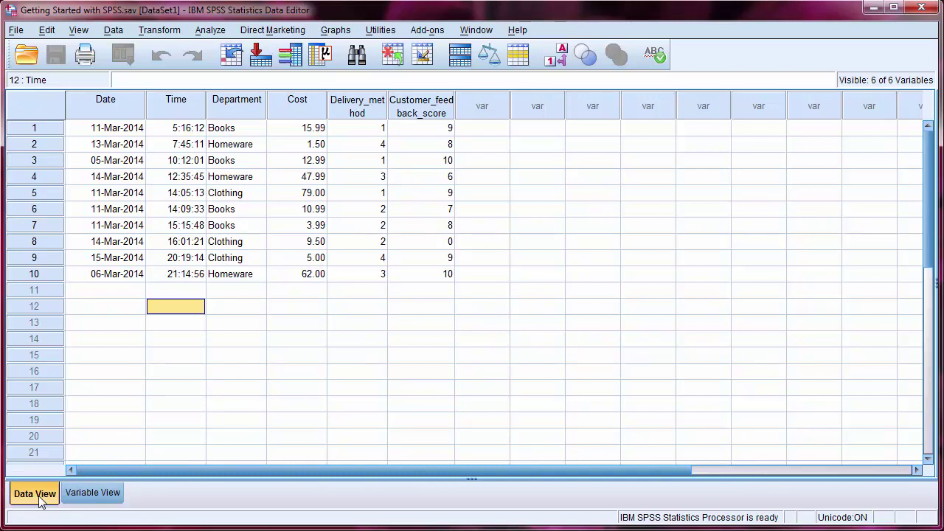
pyautogui.click(230, 291)
pyautogui.write('C')
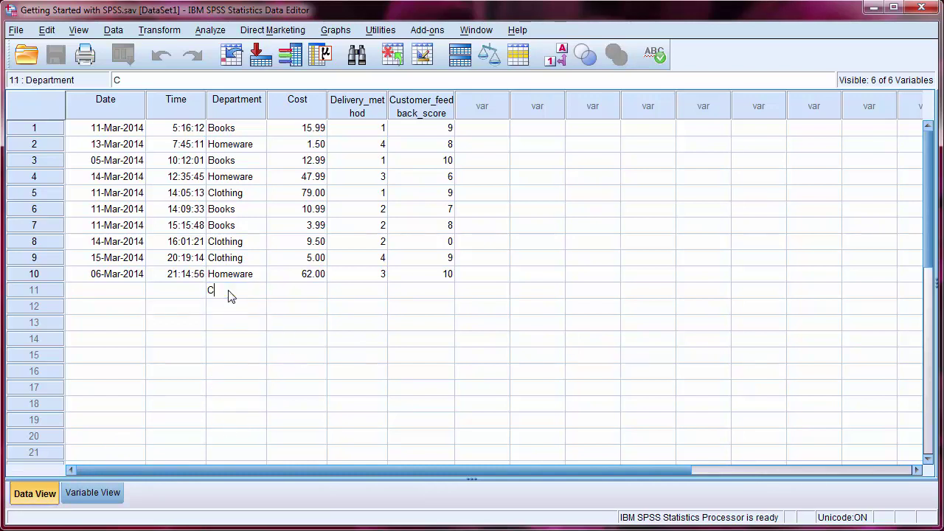
pyautogui.write('lothing')
pyautogui.press('BackSpace')
pyautogui.press('BackSpace')
pyautogui.press('BackSpace')
pyautogui.press('BackSpace')
pyautogui.press('BackSpace')
pyautogui.press('BackSpace')
pyautogui.press('BackSpace')
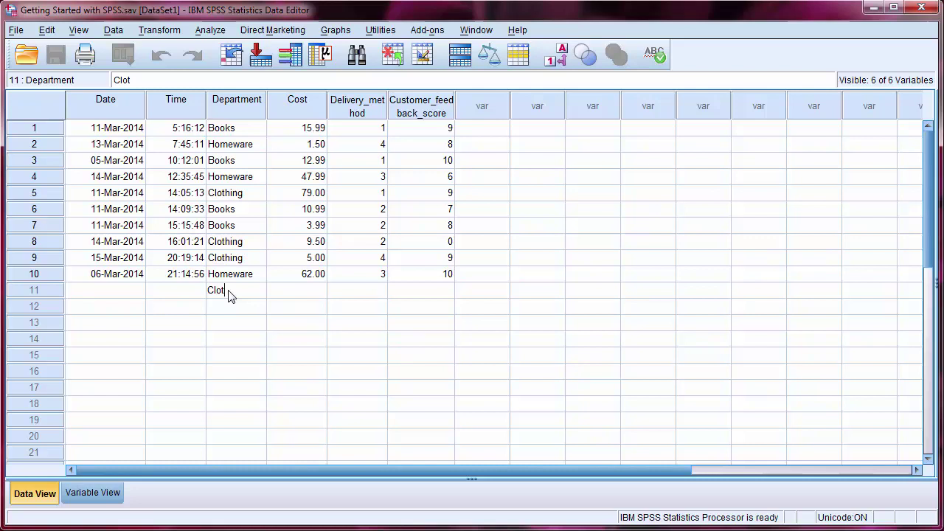
pyautogui.press('BackSpace')
# Replace case 9's Cost of 5.00 with 20.00.
pyautogui.click(317, 258)
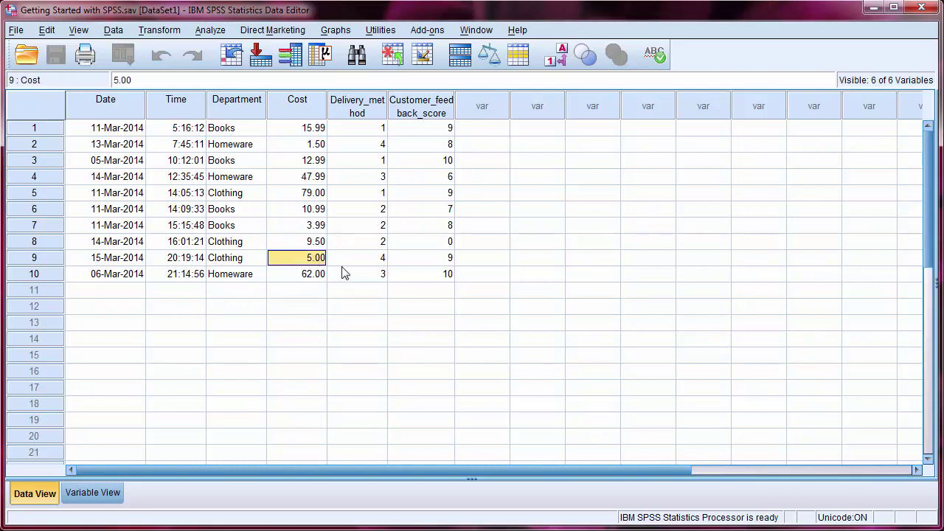
pyautogui.press('BackSpace')
pyautogui.write('20.00')
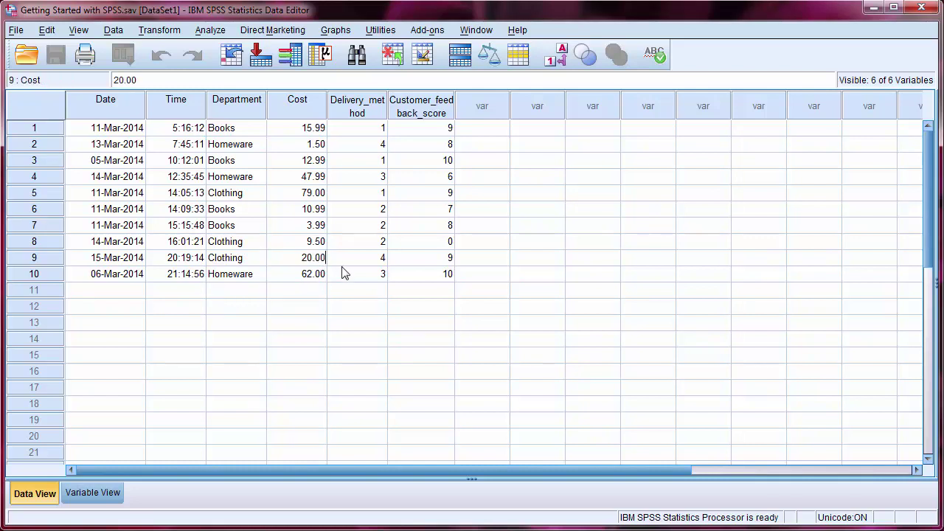
pyautogui.press('Return')
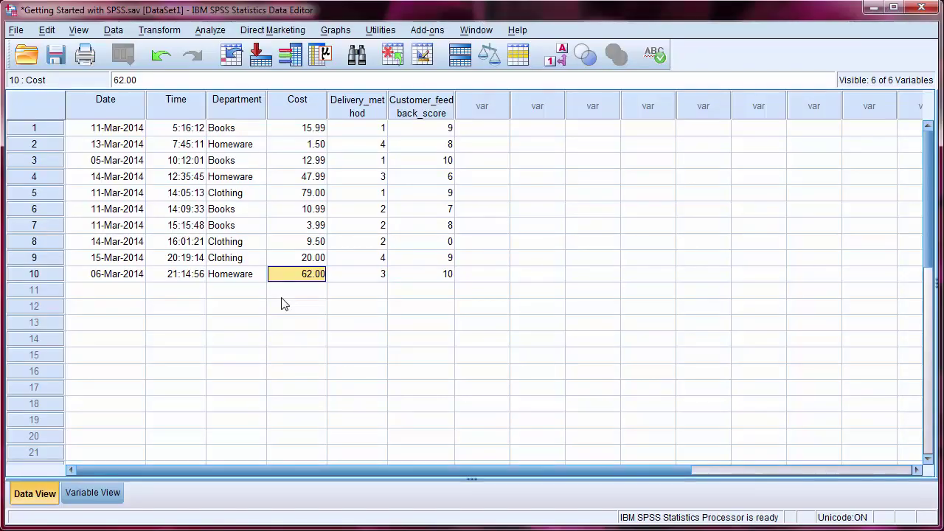
# Switch to Variable View and confirm the Date variable's type settings unchanged.
pyautogui.click(92, 493)
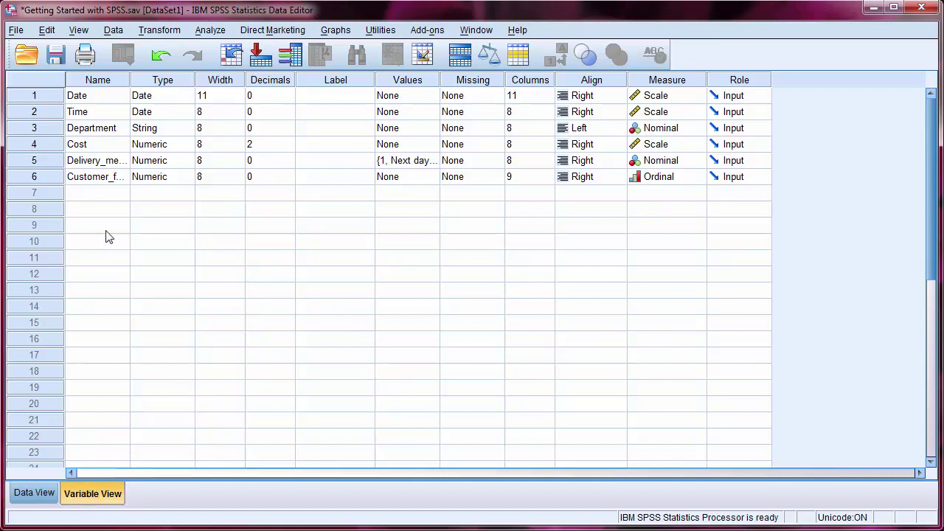
pyautogui.click(92, 96)
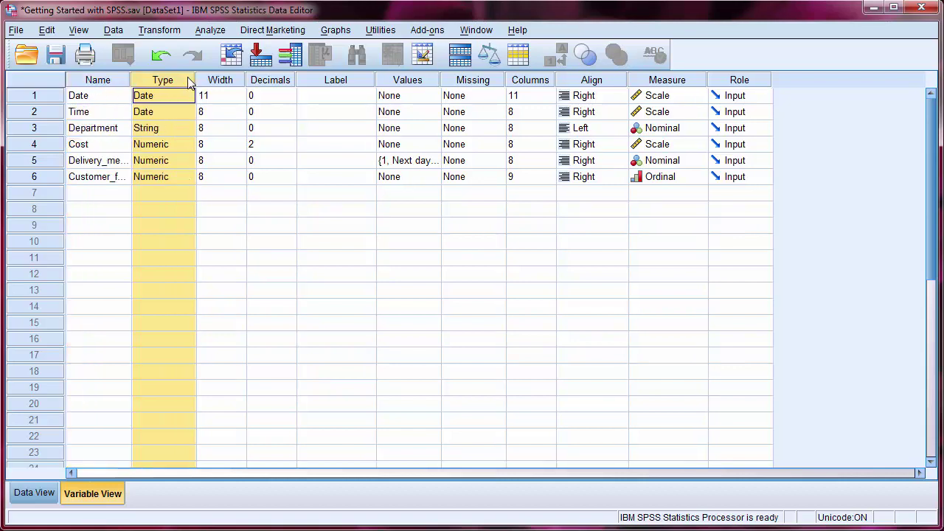
pyautogui.click(174, 103)
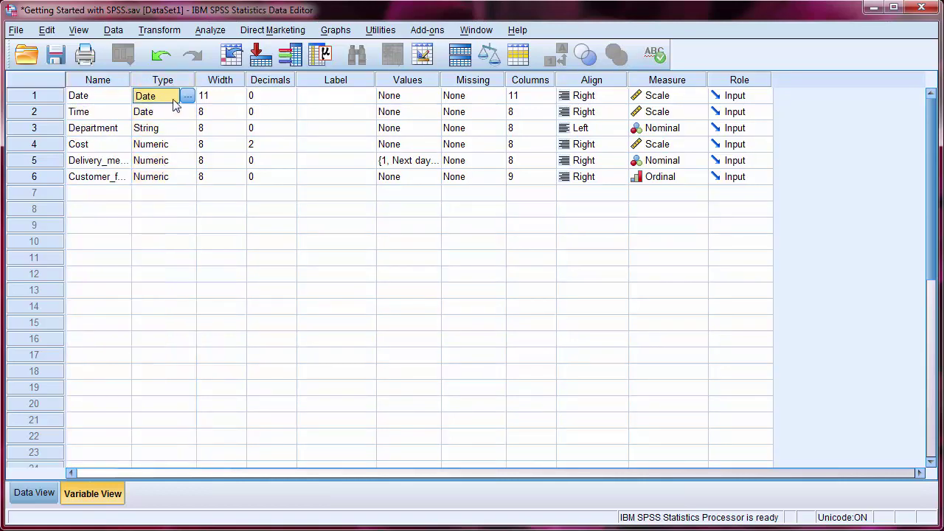
pyautogui.click(189, 98)
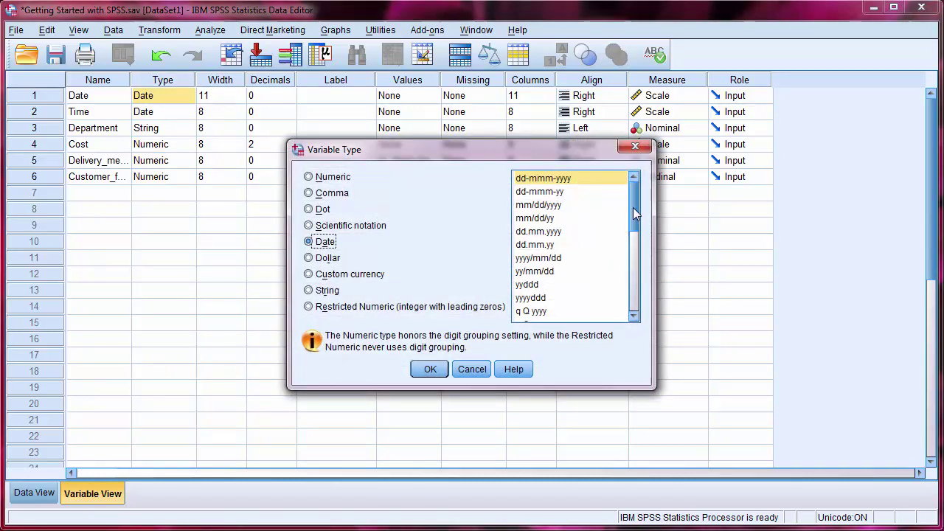
pyautogui.moveTo(632, 198); pyautogui.dragTo(631, 267)
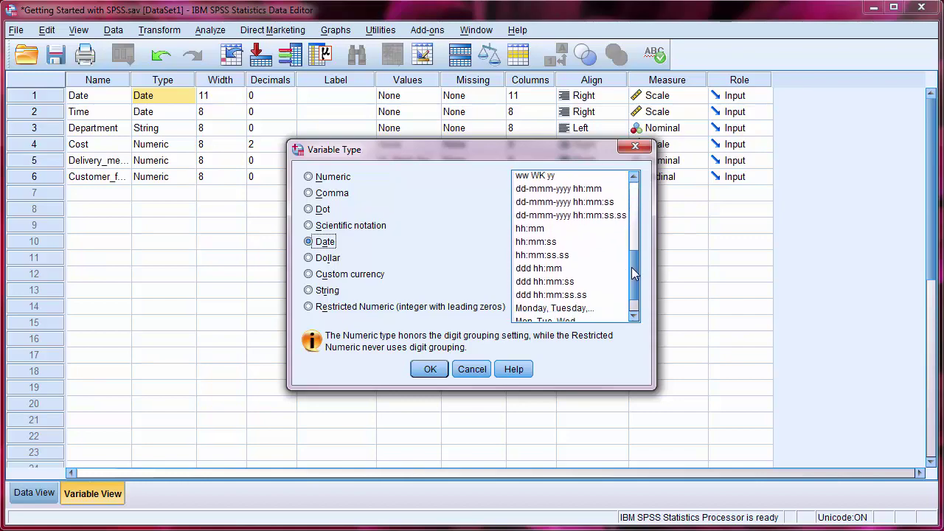
pyautogui.click(430, 369)
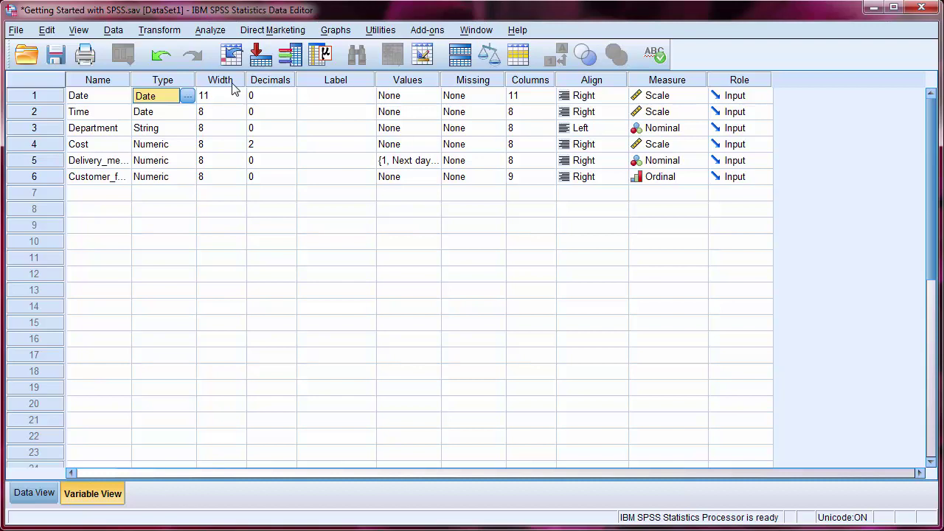
pyautogui.click(228, 133)
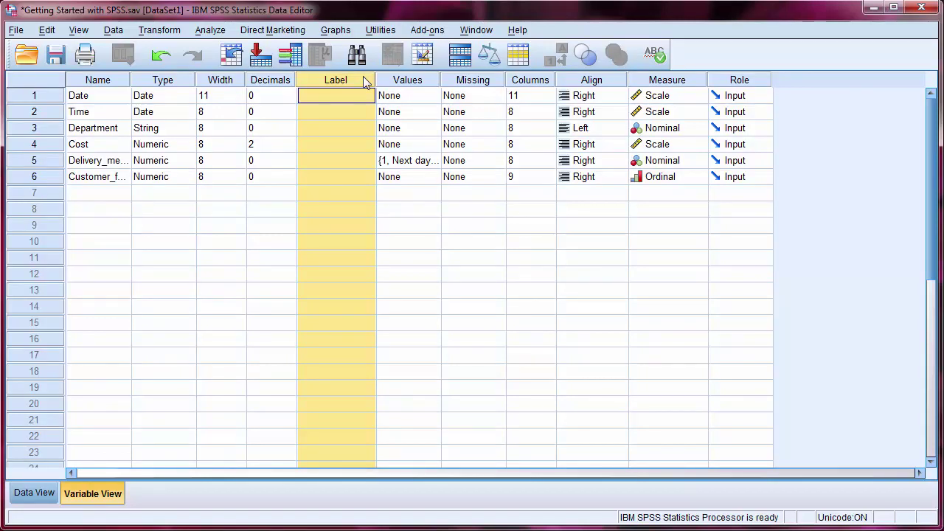
# Label Delivery_method as 'Delivery method' and rename the variable to DM.
pyautogui.doubleClick(131, 79)
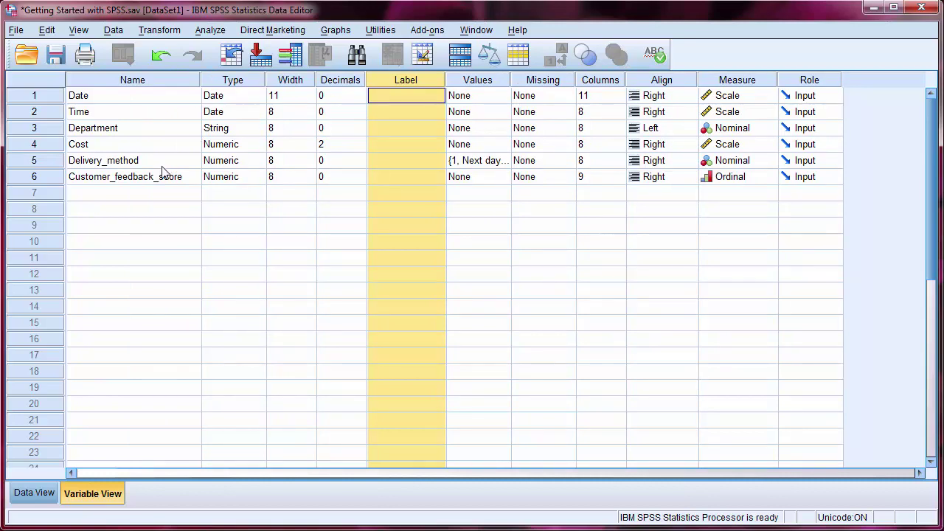
pyautogui.click(380, 161)
pyautogui.write('Delivery method')
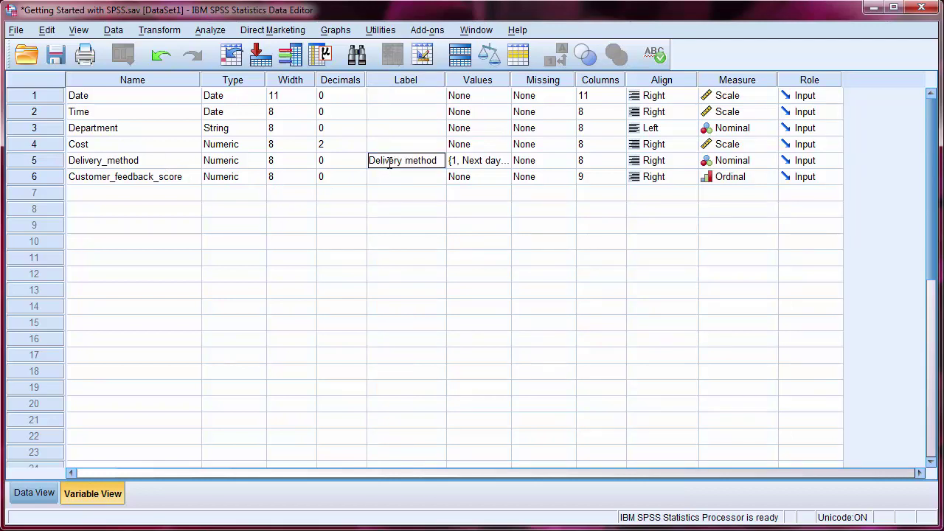
pyautogui.press('Home')
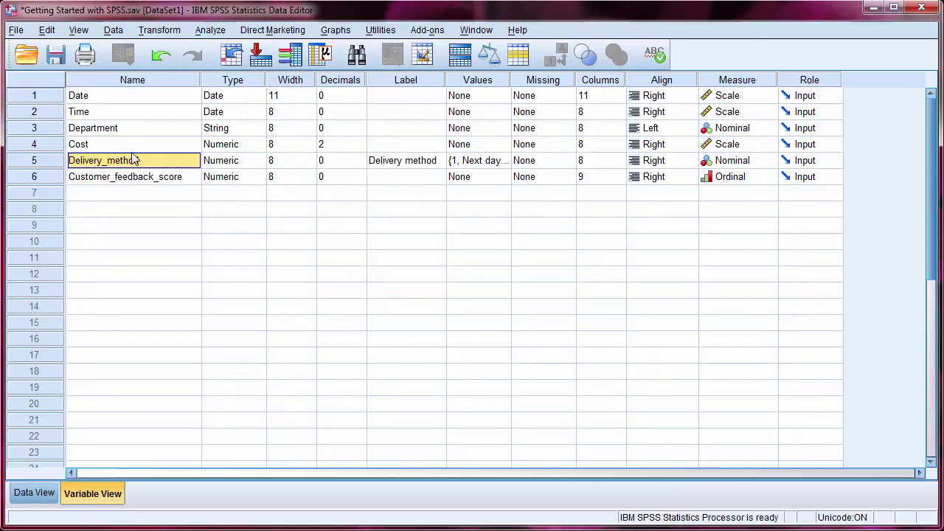
pyautogui.write('DM')
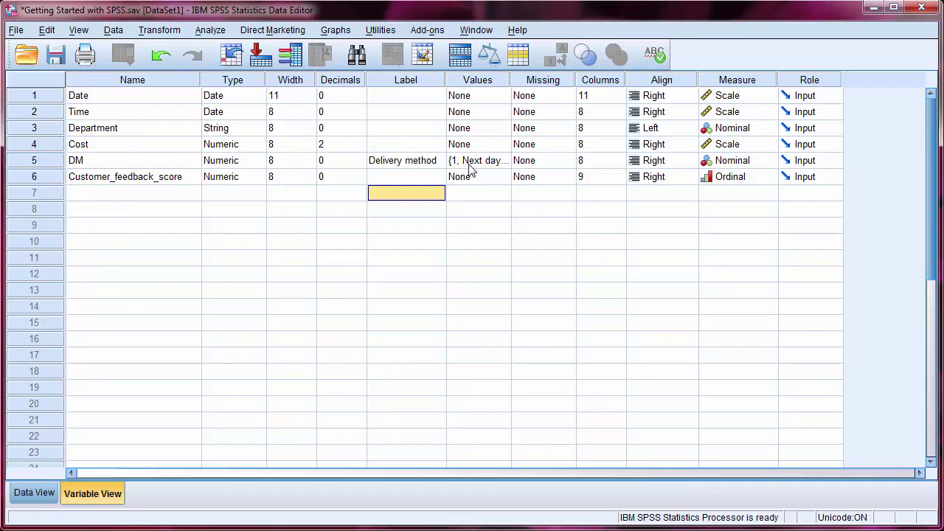
pyautogui.click(468, 162)
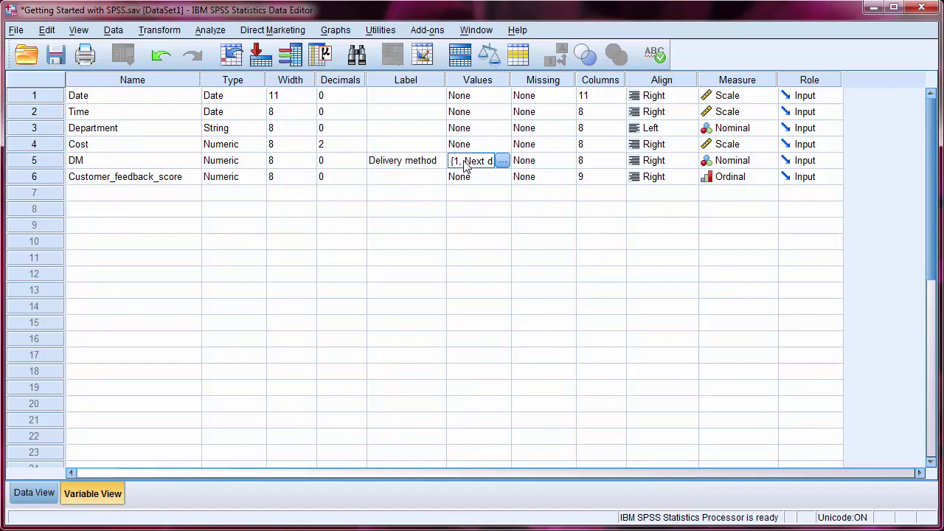
pyautogui.click(501, 162)
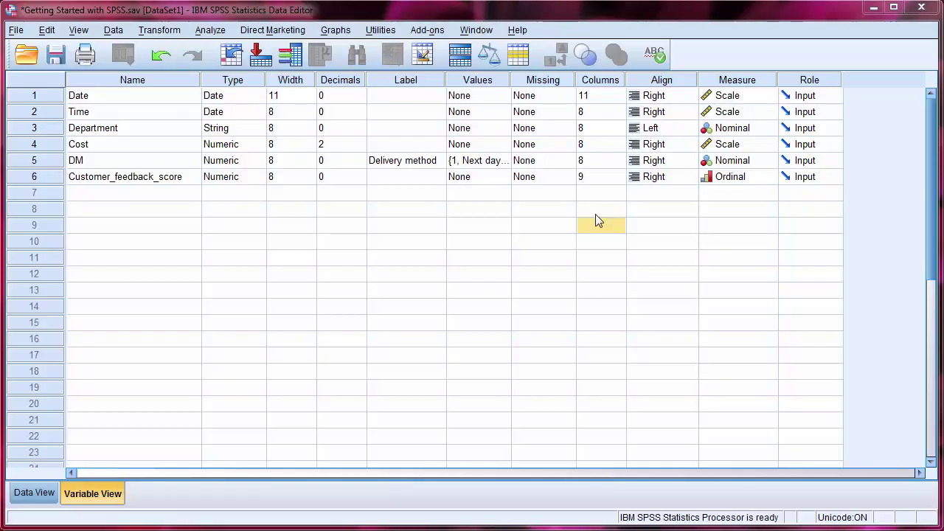
pyautogui.click(771, 83)
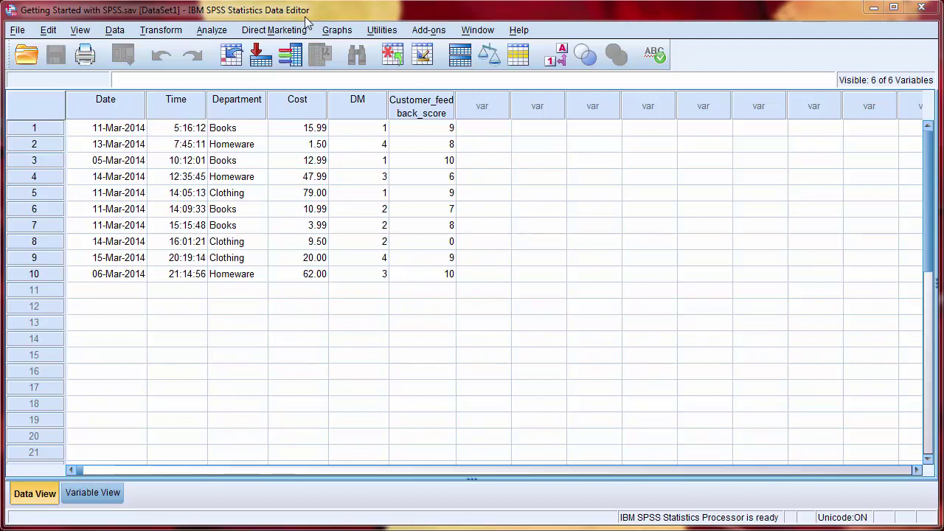
pyautogui.click(83, 31)
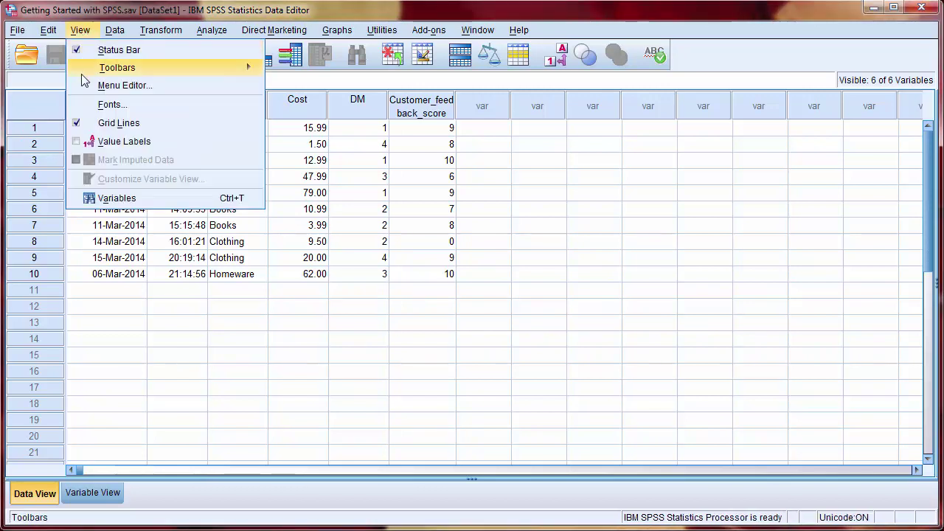
pyautogui.click(107, 104)
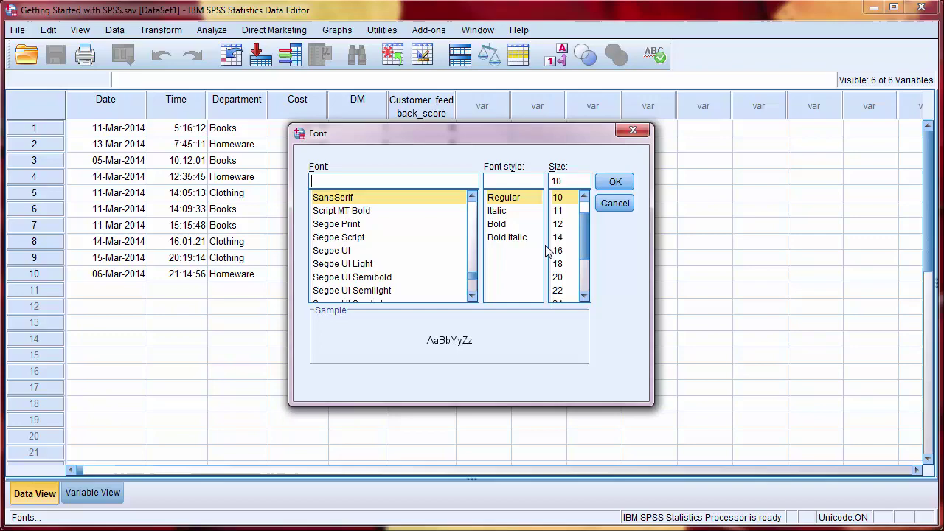
pyautogui.click(567, 224)
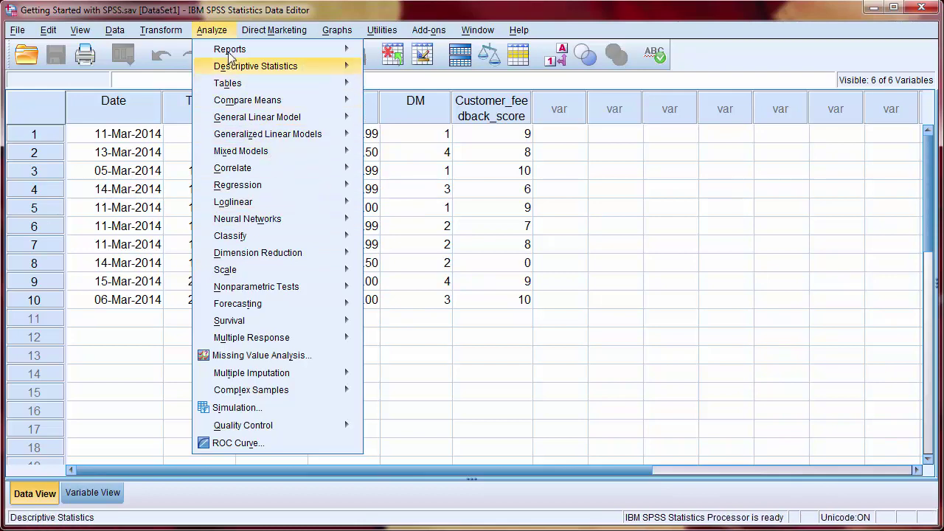
pyautogui.click(336, 31)
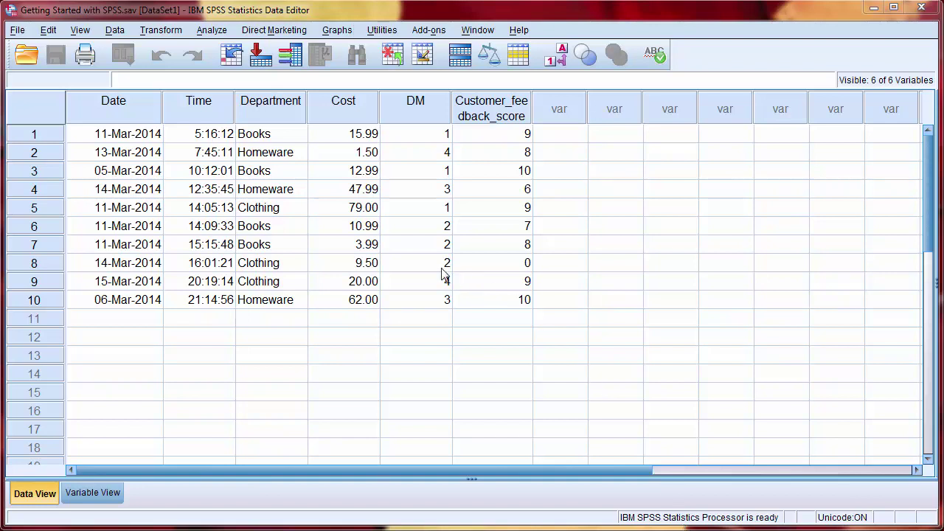
# Go to case 5 in the data.
pyautogui.click(234, 59)
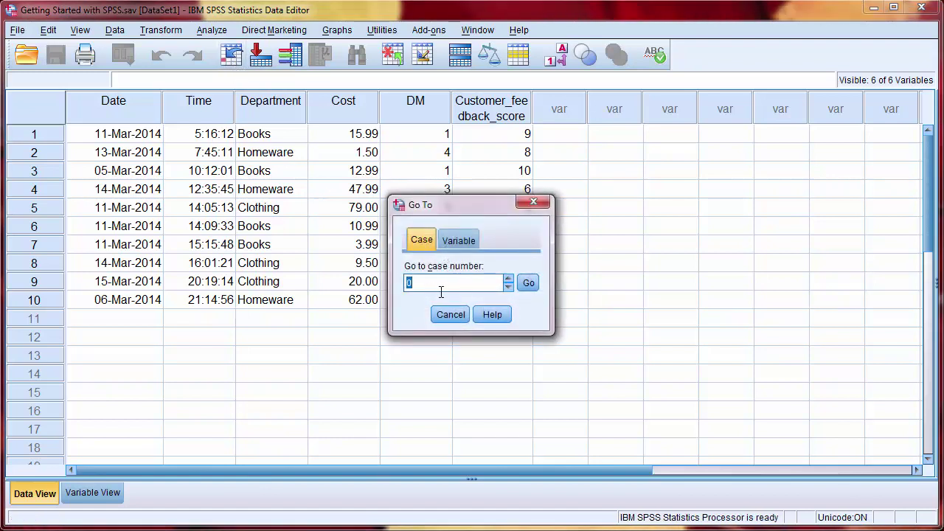
pyautogui.write('5')
pyautogui.click(529, 283)
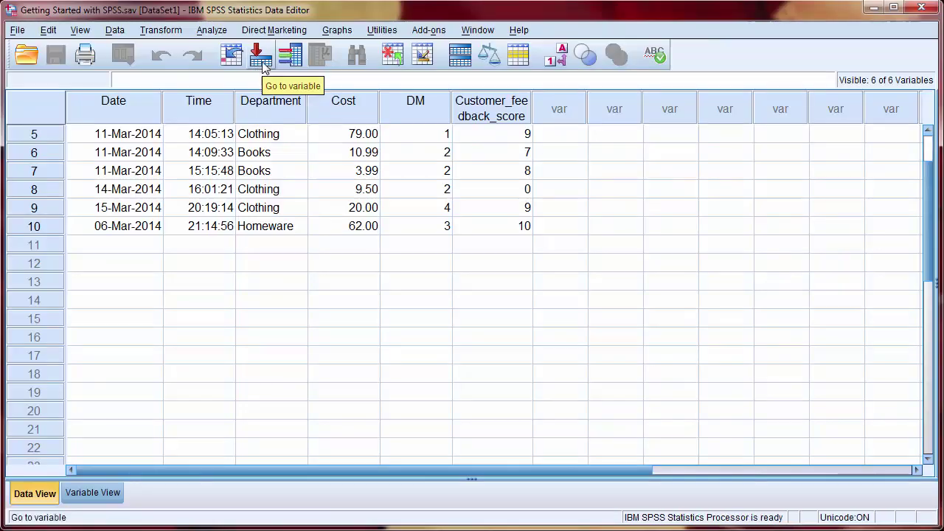
# Go to the Date variable column, then close the Go To dialog.
pyautogui.click(262, 63)
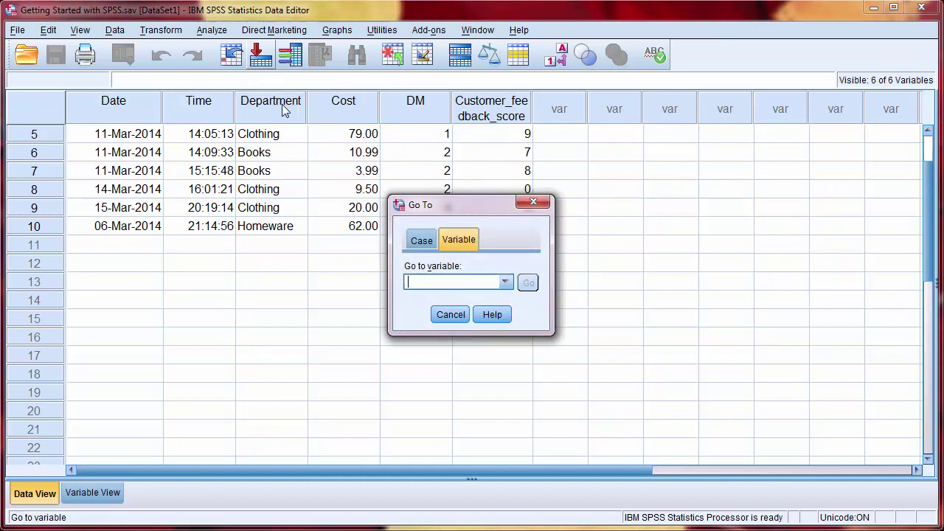
pyautogui.click(506, 283)
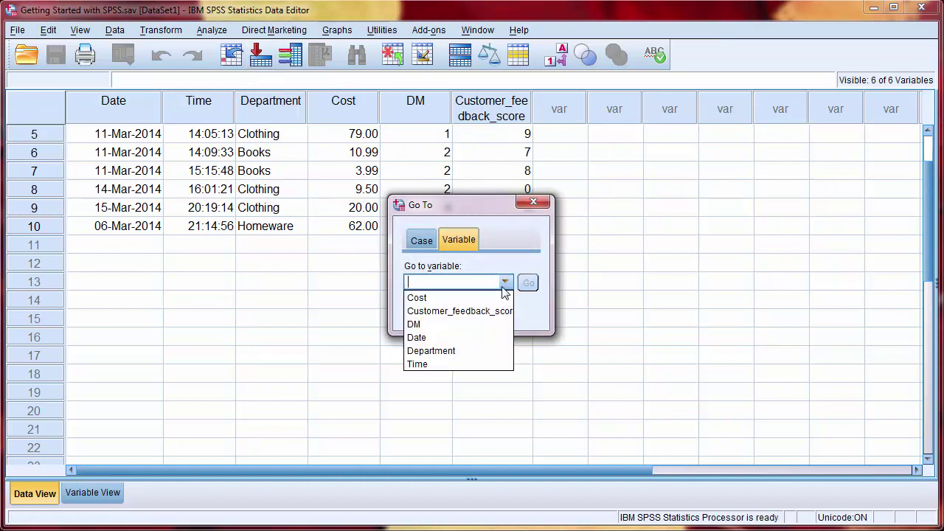
pyautogui.click(465, 338)
pyautogui.click(528, 283)
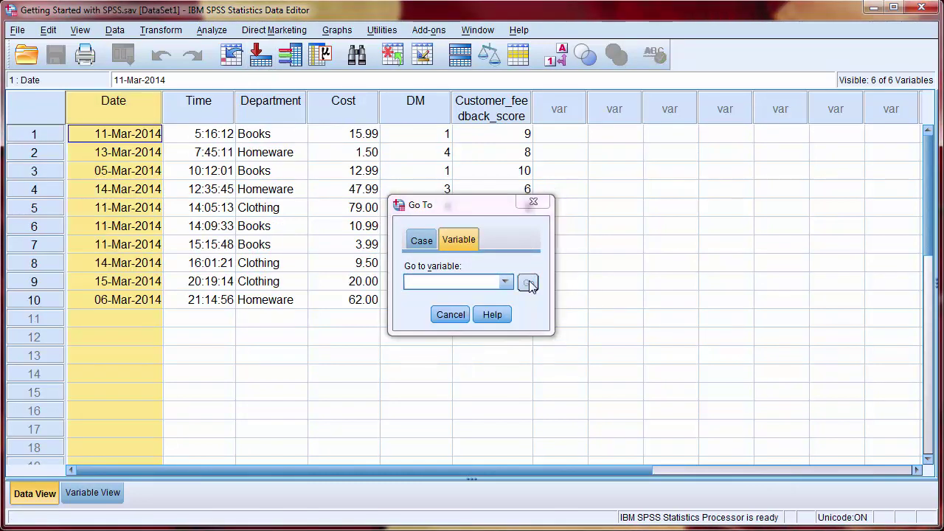
pyautogui.click(534, 203)
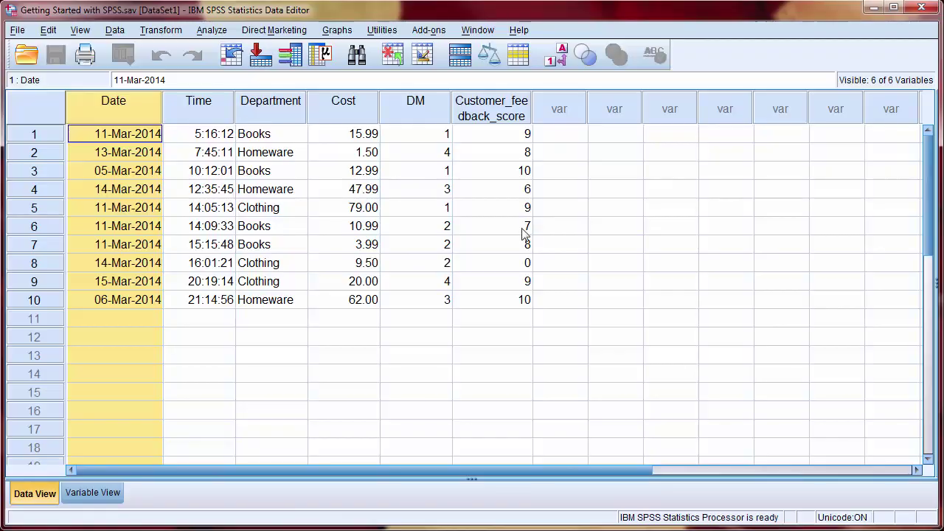
# Search the Department column for 'Books', stepping through three matches before closing Find.
pyautogui.click(359, 57)
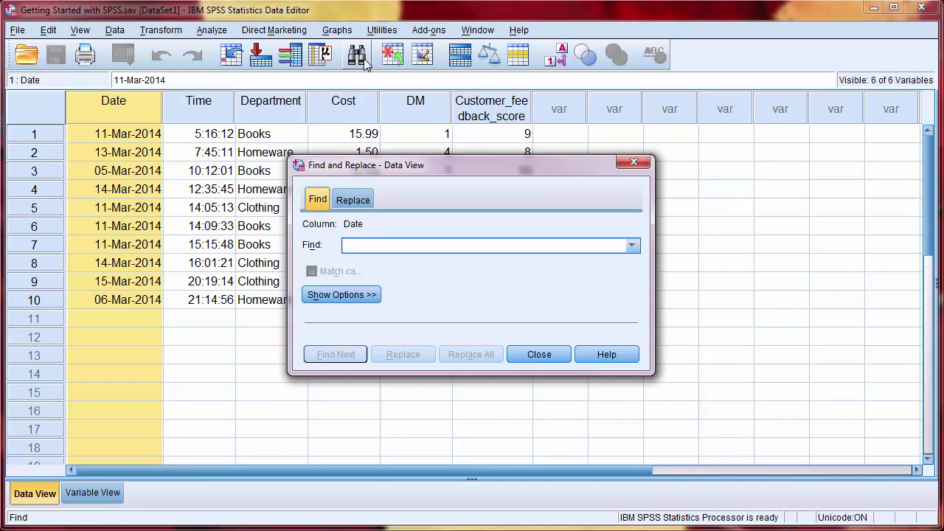
pyautogui.click(271, 108)
pyautogui.click(389, 245)
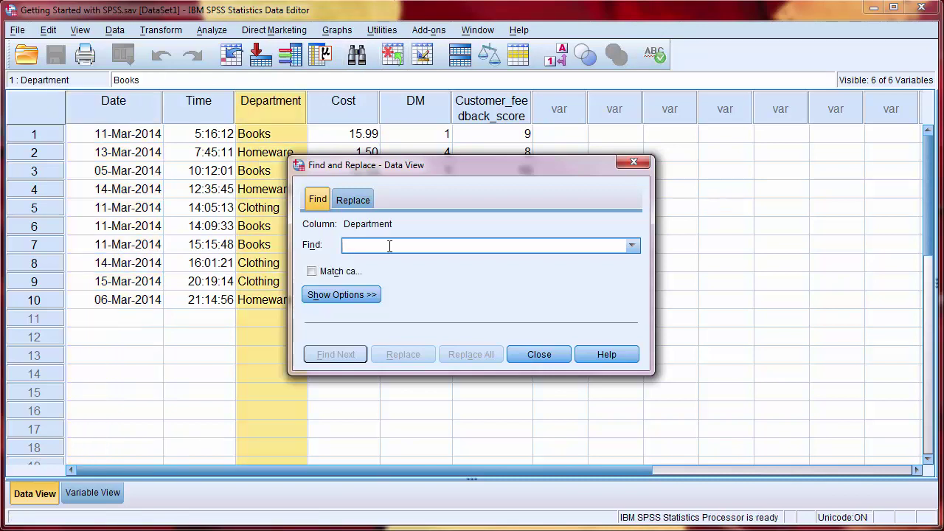
pyautogui.write('Books')
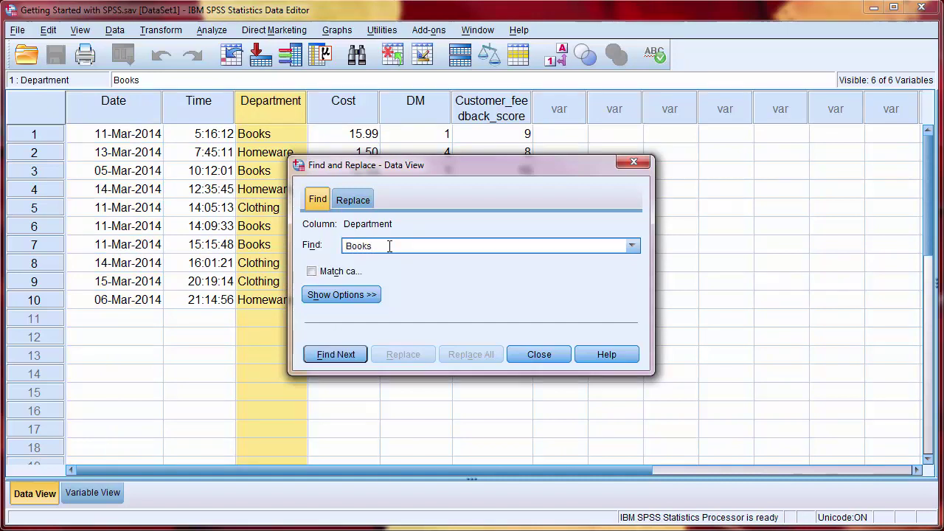
pyautogui.click(336, 357)
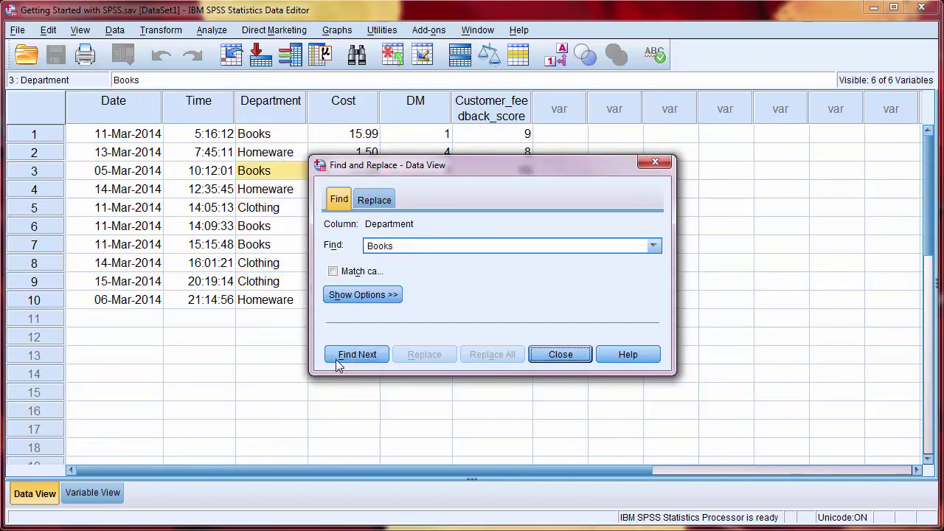
pyautogui.click(336, 359)
pyautogui.click(335, 360)
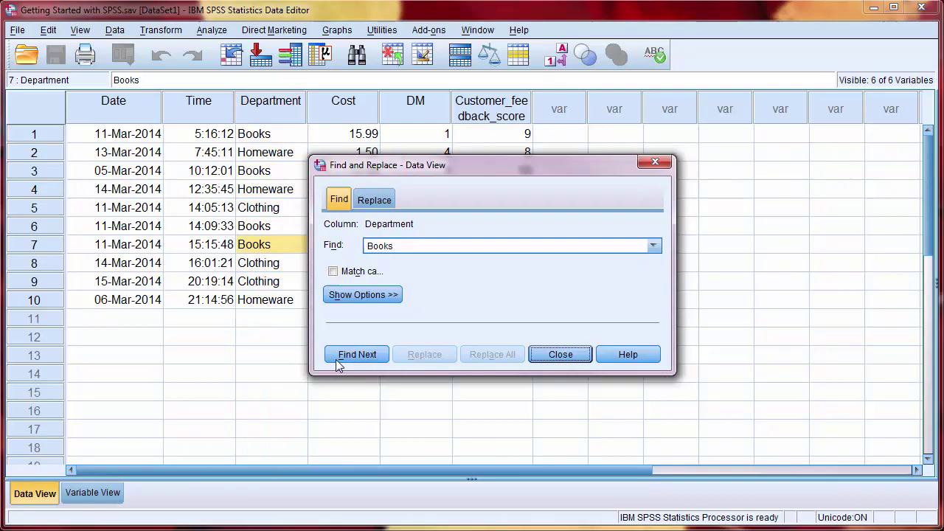
pyautogui.click(559, 355)
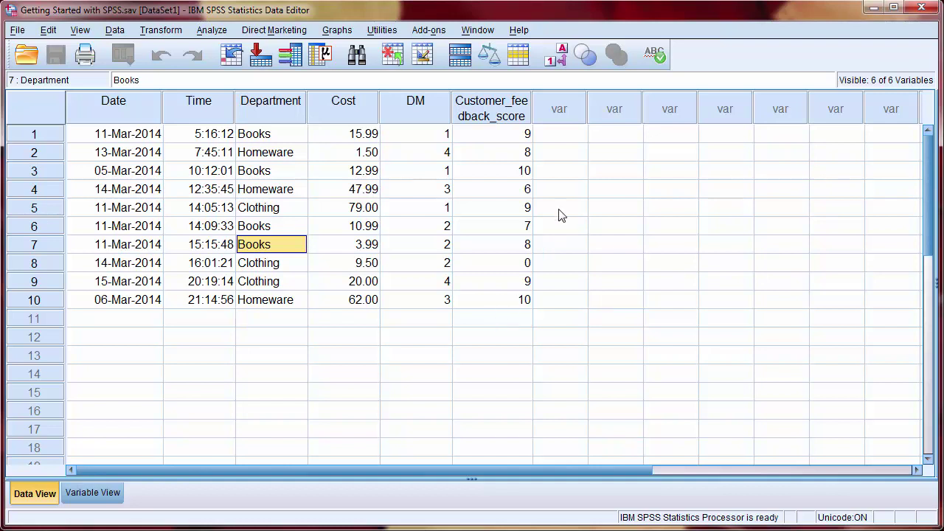
pyautogui.click(564, 64)
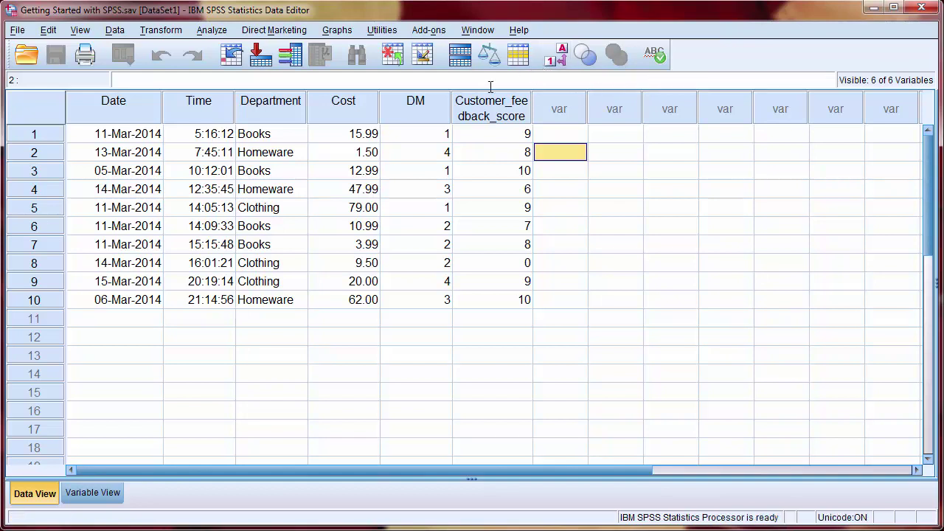
# Sort all cases by Cost ascending, from 1.50 up to 79.00.
pyautogui.click(365, 109)
pyautogui.rightClick(364, 107)
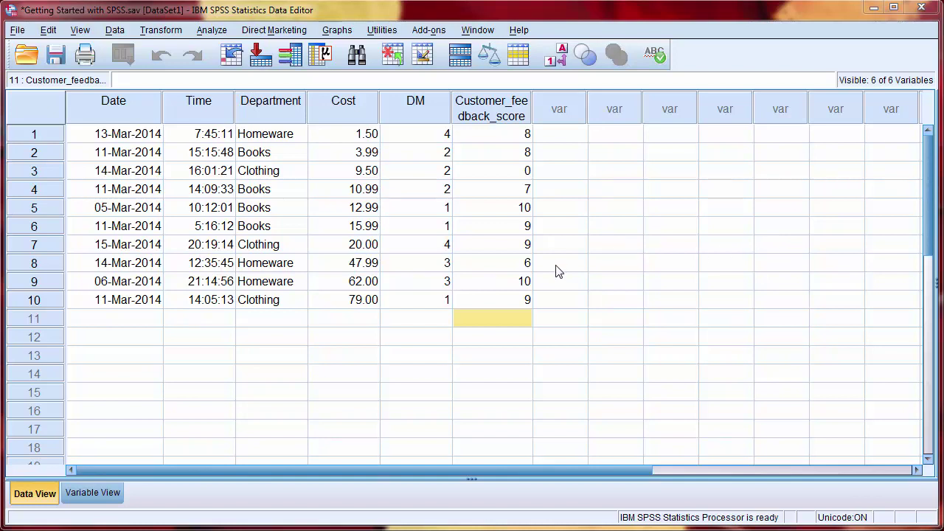
pyautogui.click(372, 107)
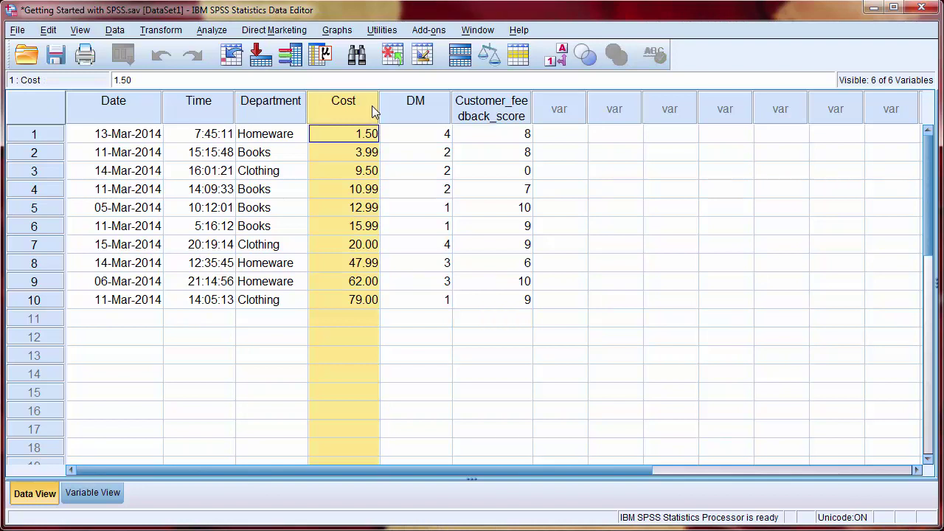
# In Compute Variable, set the target variable to VAT and start the expression.
pyautogui.click(167, 33)
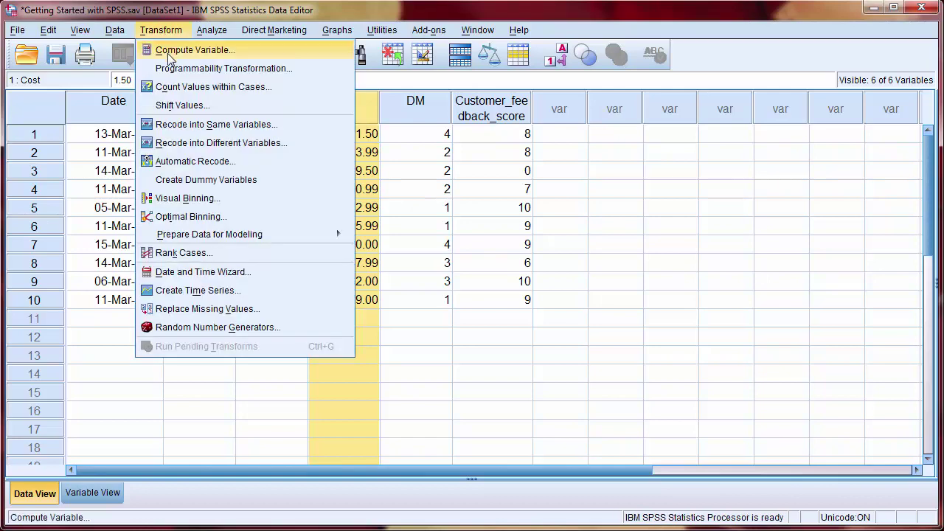
pyautogui.click(169, 51)
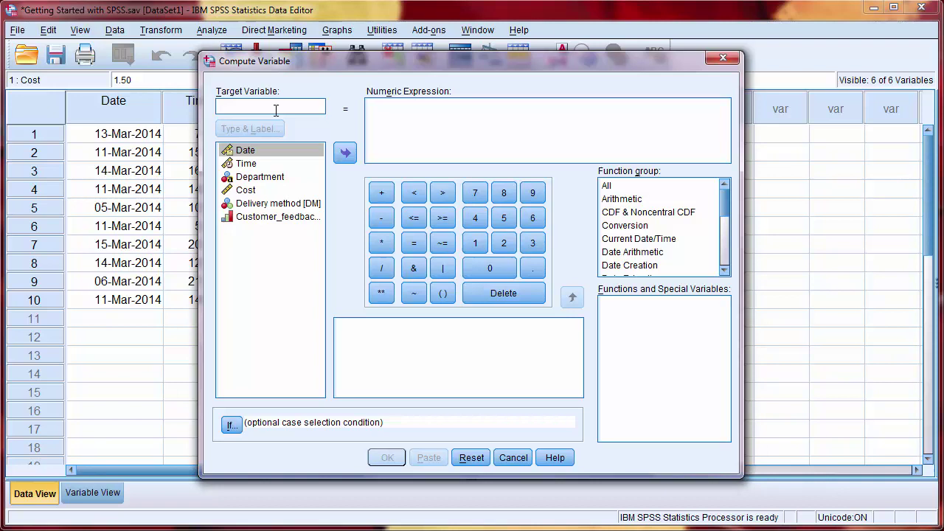
pyautogui.write('VAT')
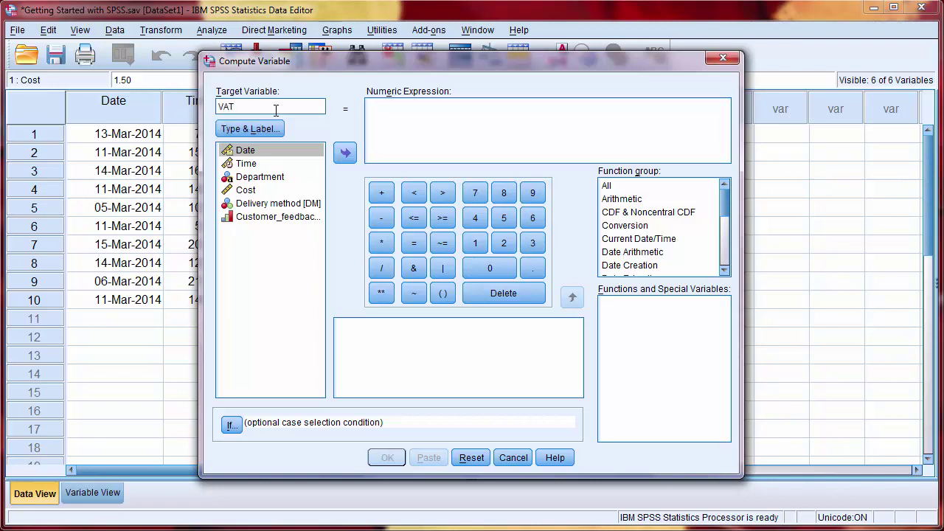
pyautogui.click(381, 107)
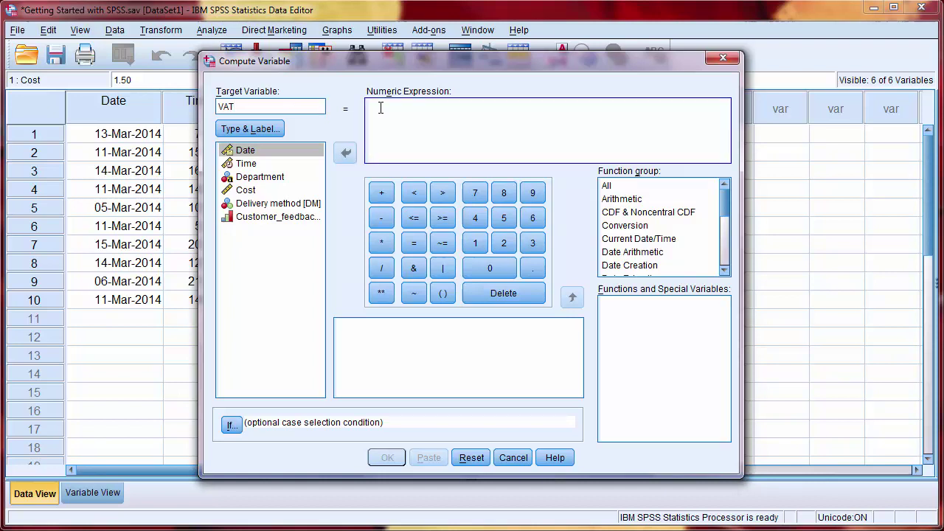
pyautogui.write('Cost')
pyautogui.press('BackSpace')
pyautogui.press('BackSpace')
pyautogui.press('BackSpace')
pyautogui.press('BackSpace')
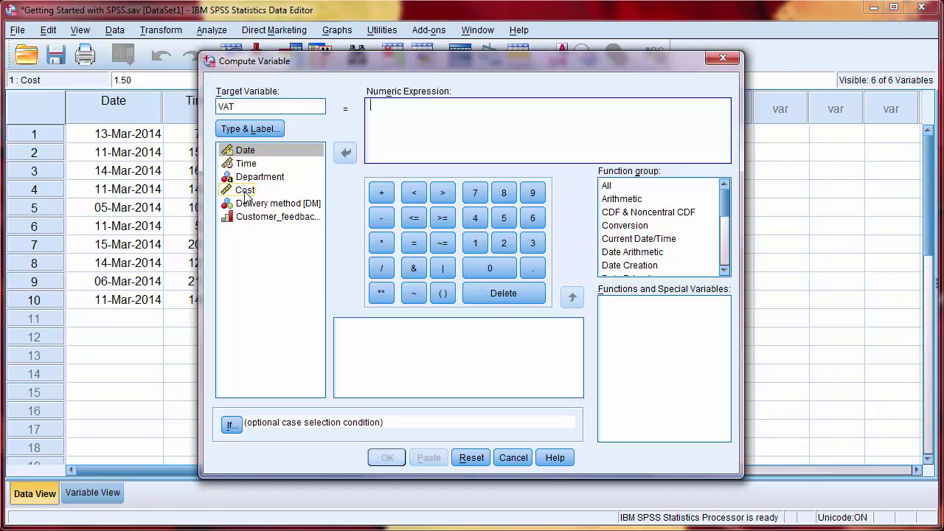
pyautogui.moveTo(246, 193); pyautogui.dragTo(408, 110)
pyautogui.press('BackSpace')
pyautogui.press('BackSpace')
pyautogui.press('BackSpace')
pyautogui.press('BackSpace')
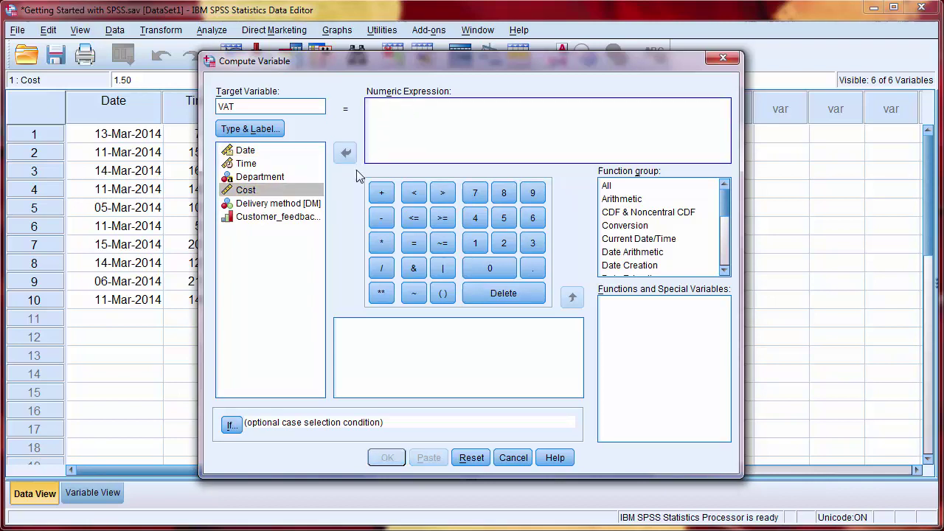
# Build the expression Cost * 0.2 with the keypad and run the computation.
pyautogui.click(290, 191)
pyautogui.doubleClick(290, 191)
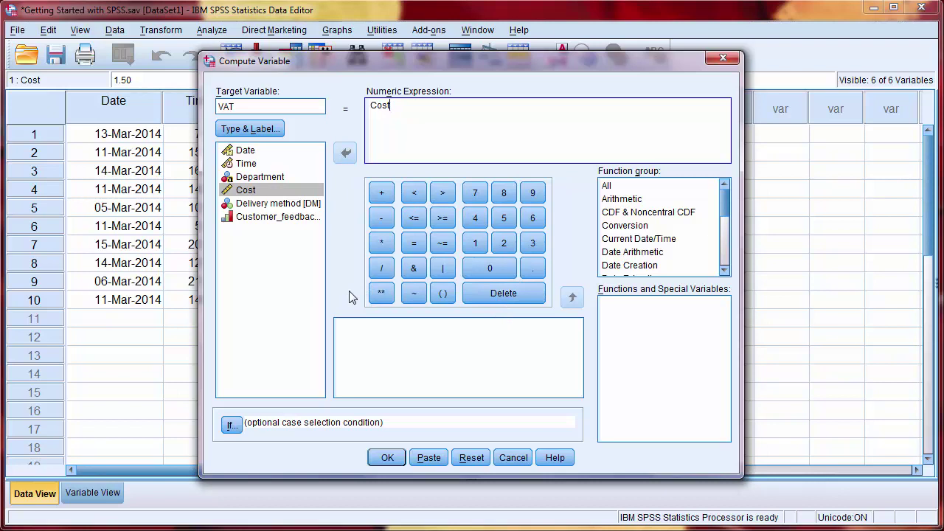
pyautogui.click(381, 243)
pyautogui.click(490, 267)
pyautogui.click(533, 268)
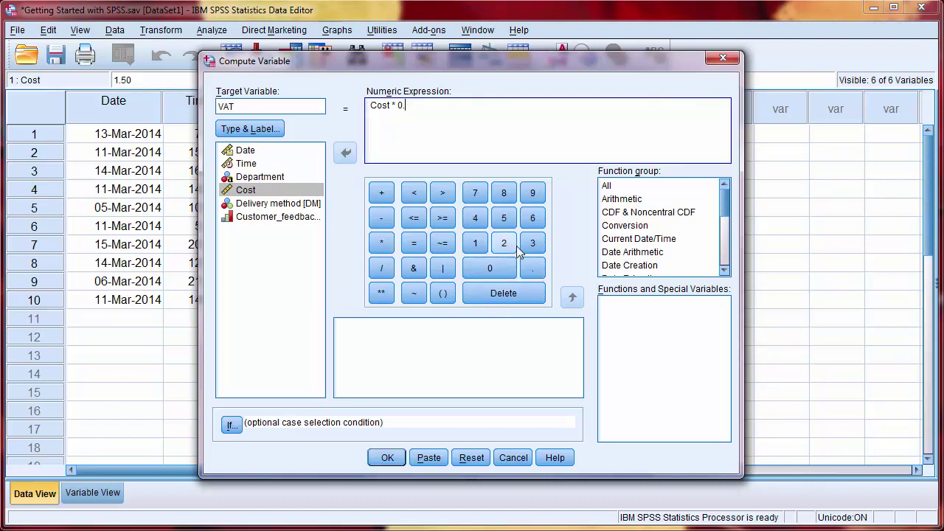
pyautogui.click(511, 247)
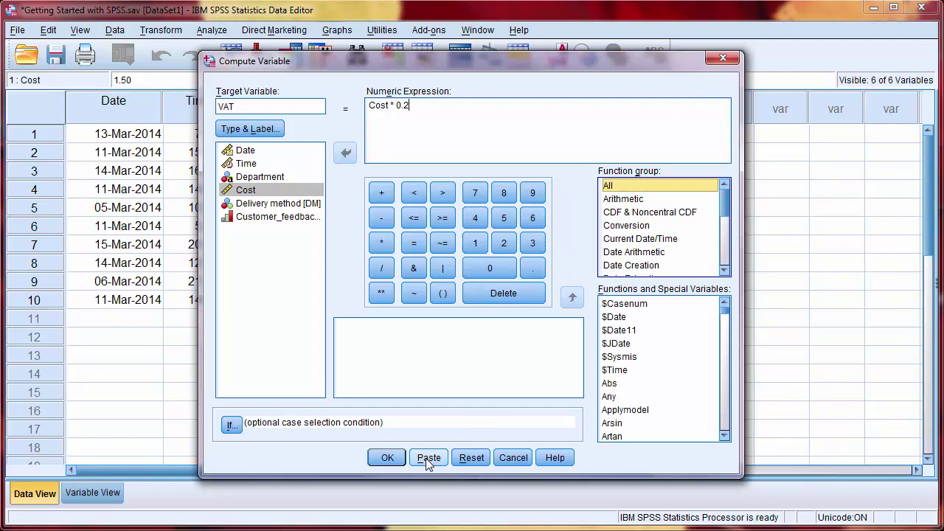
pyautogui.click(388, 458)
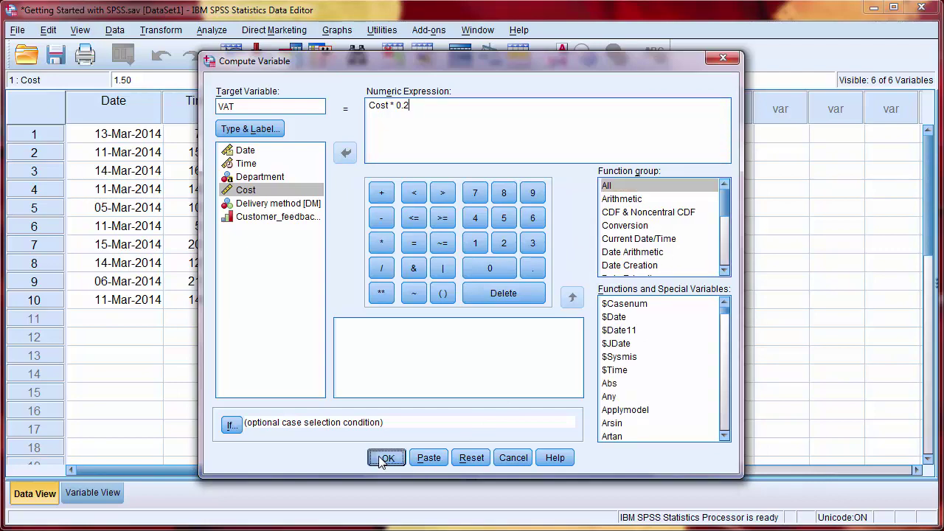
# Close the Output Viewer without saving and select the new VAT column (.30 to 15.80).
pyautogui.click(921, 8)
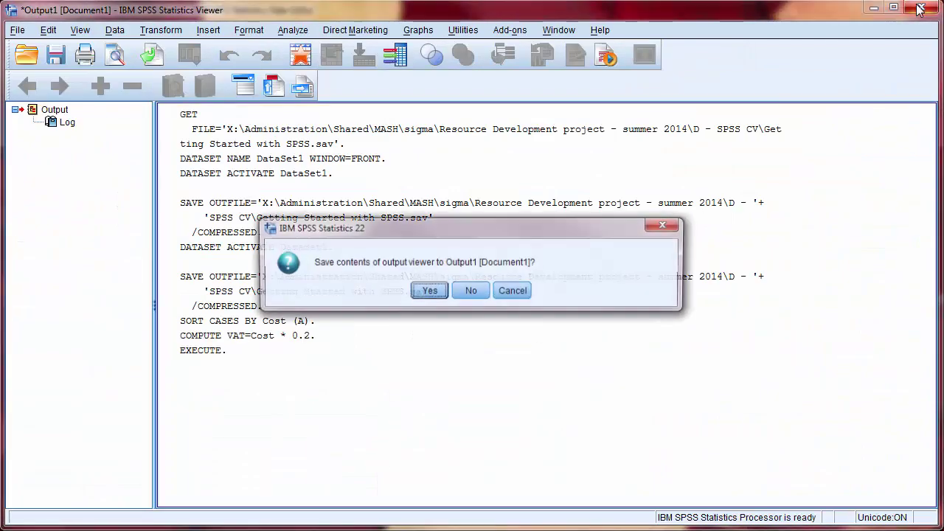
pyautogui.click(469, 292)
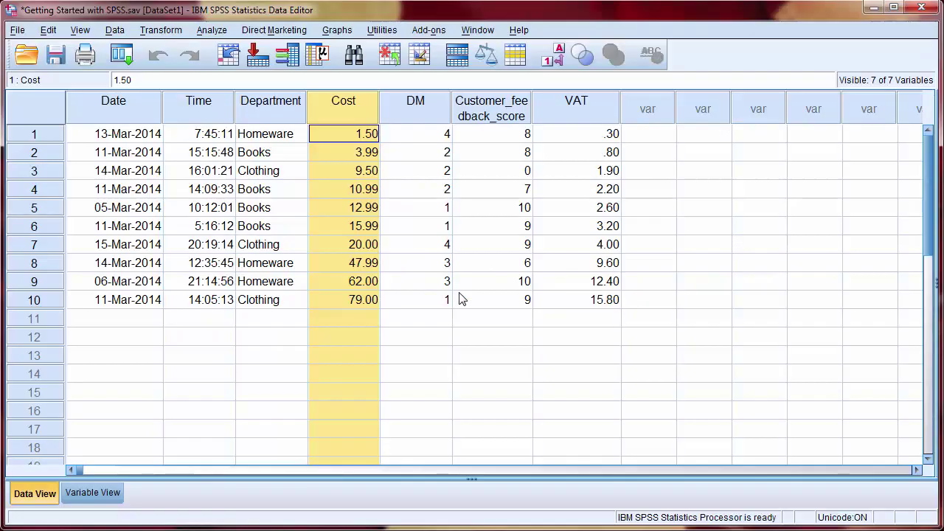
pyautogui.click(604, 111)
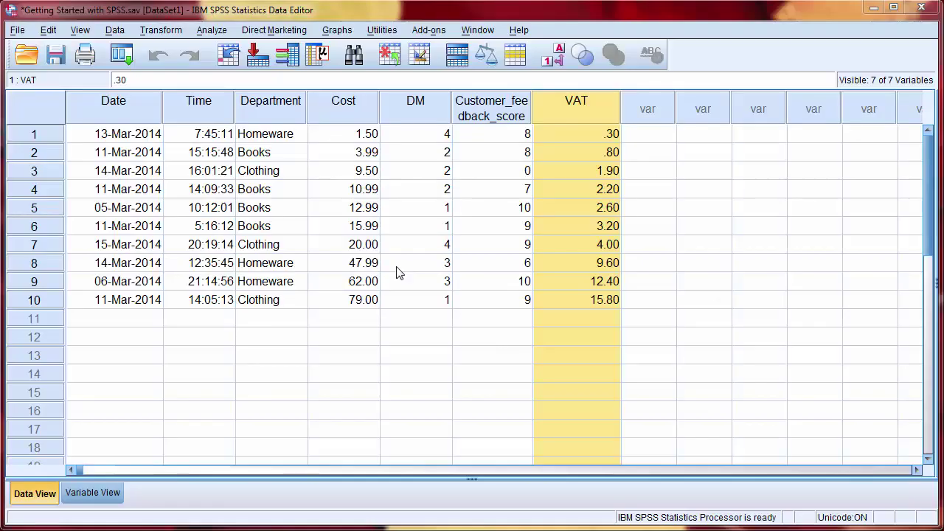
# Open the Means dialog from Analyze > Compare Means > Means.
pyautogui.click(212, 31)
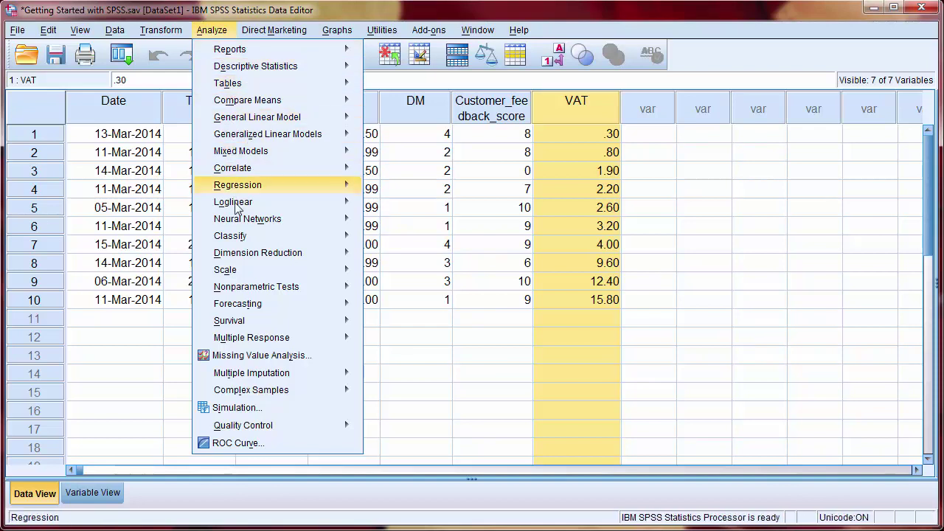
pyautogui.moveTo(245, 270)
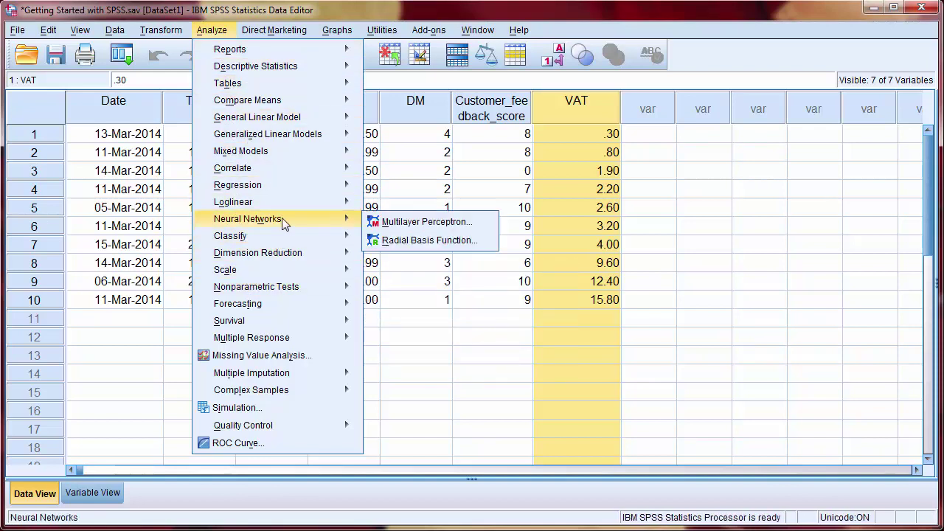
pyautogui.moveTo(289, 201)
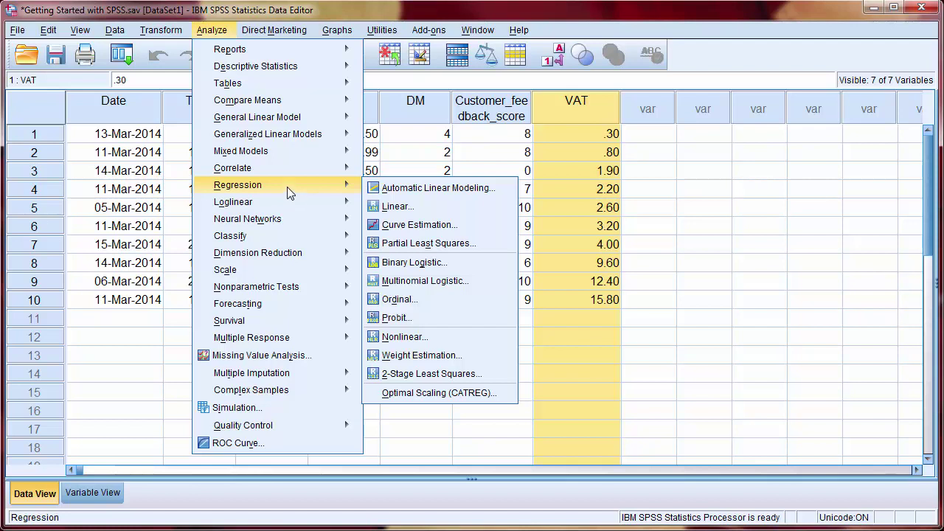
pyautogui.moveTo(314, 99)
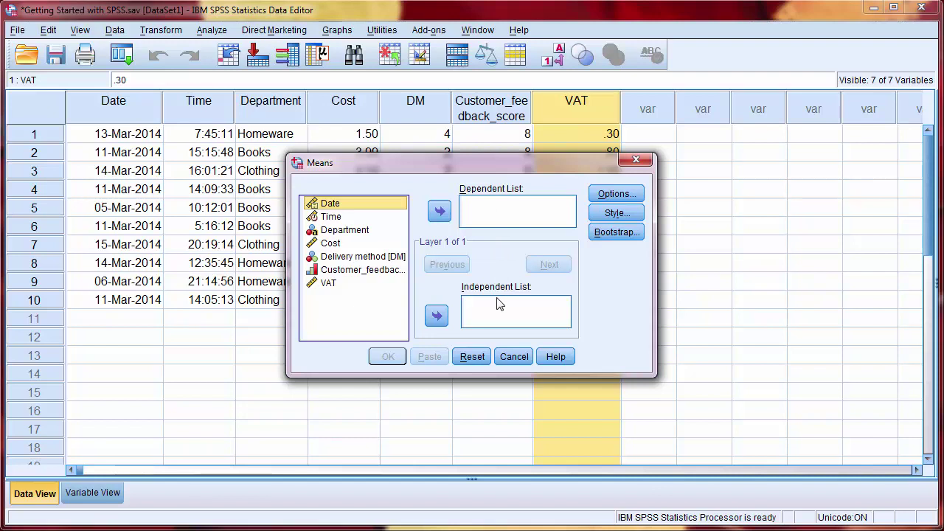
# Put Customer_feedback_score in the Dependent List and Delivery method in the Independent List.
pyautogui.click(404, 272)
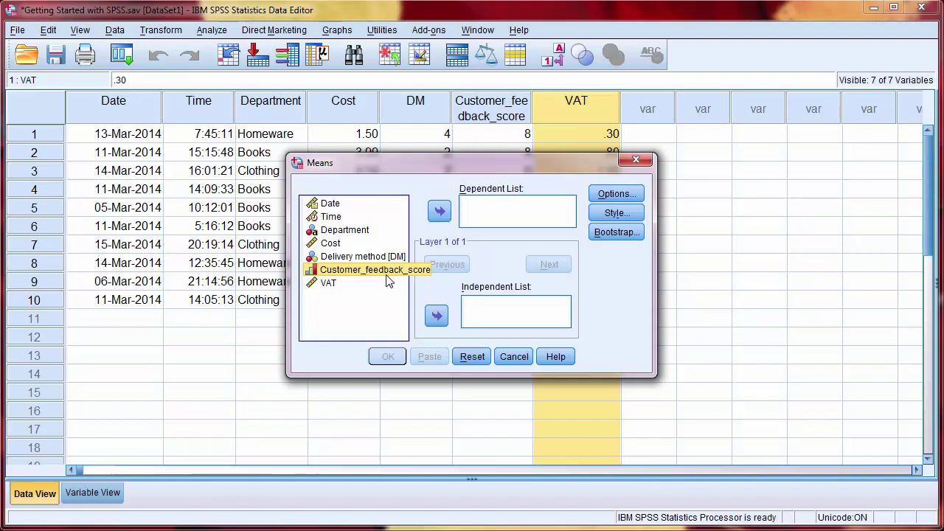
pyautogui.moveTo(366, 279); pyautogui.dragTo(484, 215)
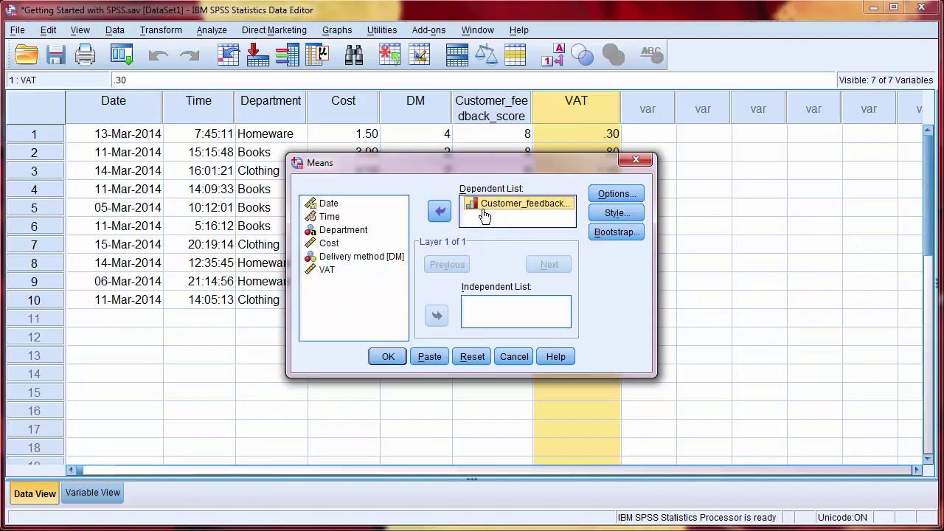
pyautogui.click(440, 212)
pyautogui.click(439, 211)
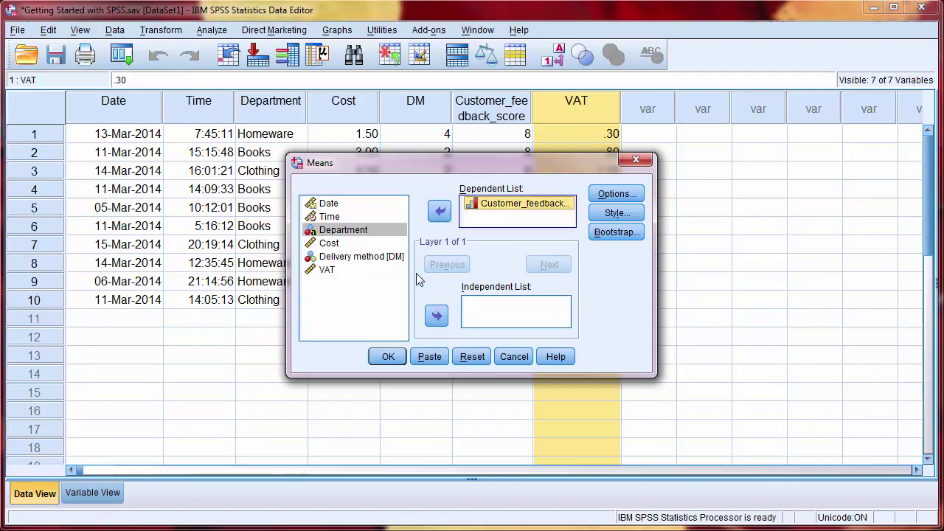
pyautogui.click(362, 257)
pyautogui.moveTo(362, 259); pyautogui.dragTo(478, 311)
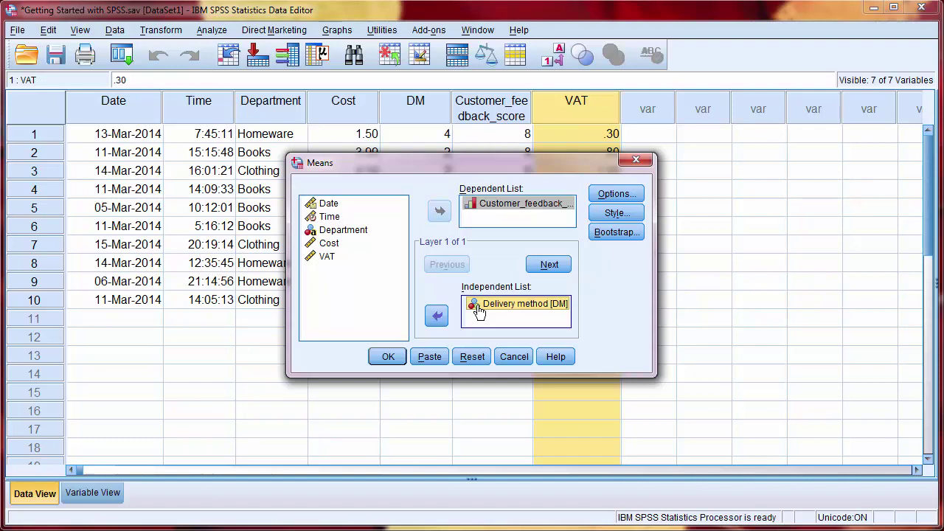
# Set the statistics to Mean, Number of Cases, Minimum and Maximum, dropping Standard Deviation.
pyautogui.click(613, 194)
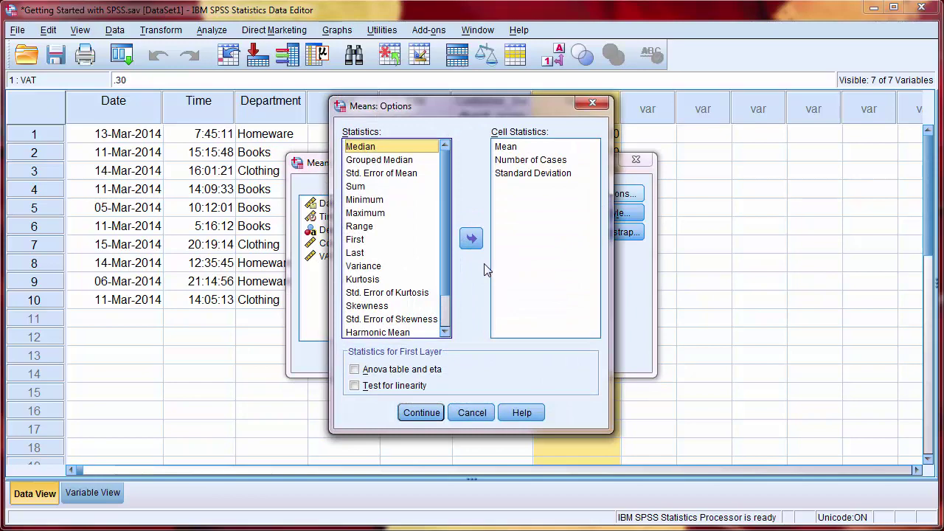
pyautogui.click(533, 173)
pyautogui.click(471, 237)
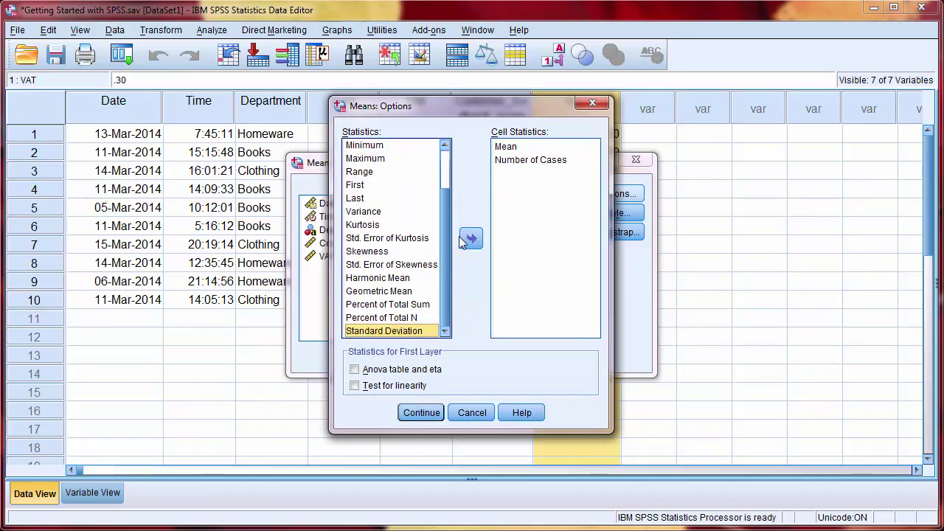
pyautogui.moveTo(371, 145); pyautogui.dragTo(502, 176)
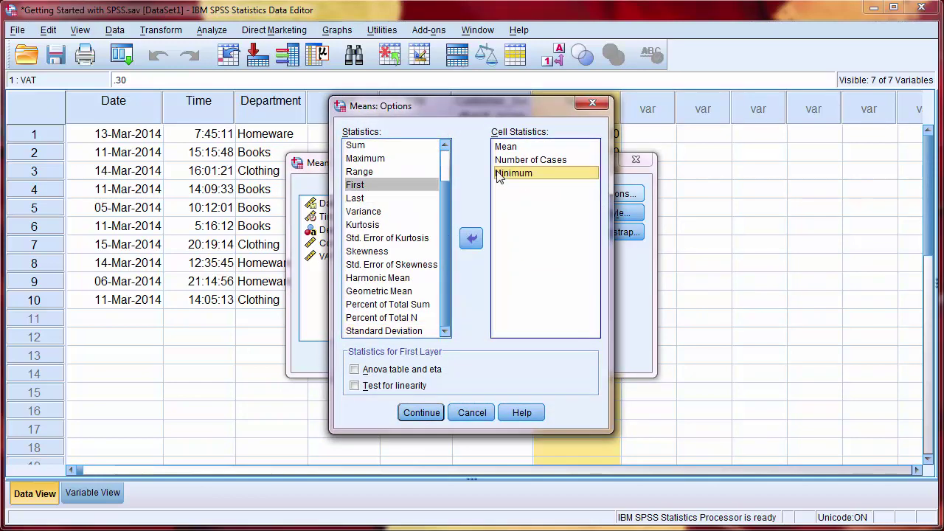
pyautogui.moveTo(399, 163); pyautogui.dragTo(518, 191)
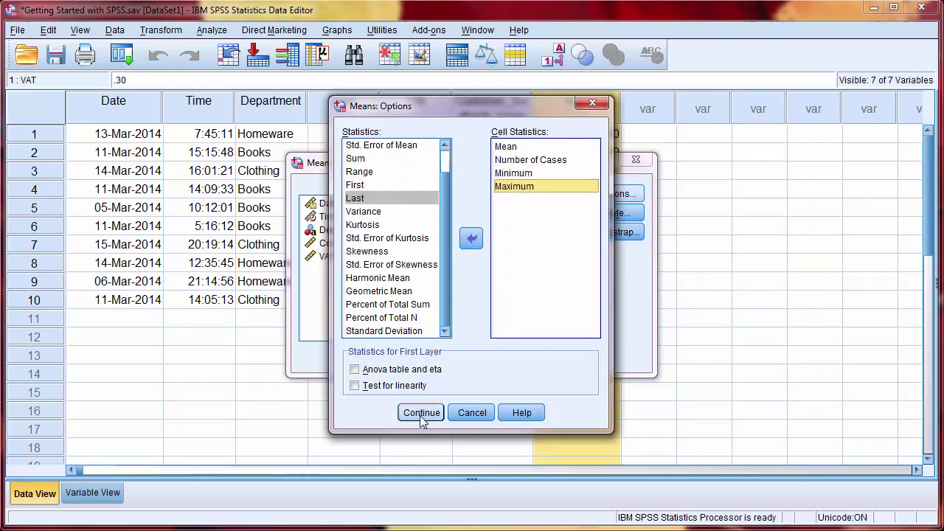
pyautogui.click(421, 412)
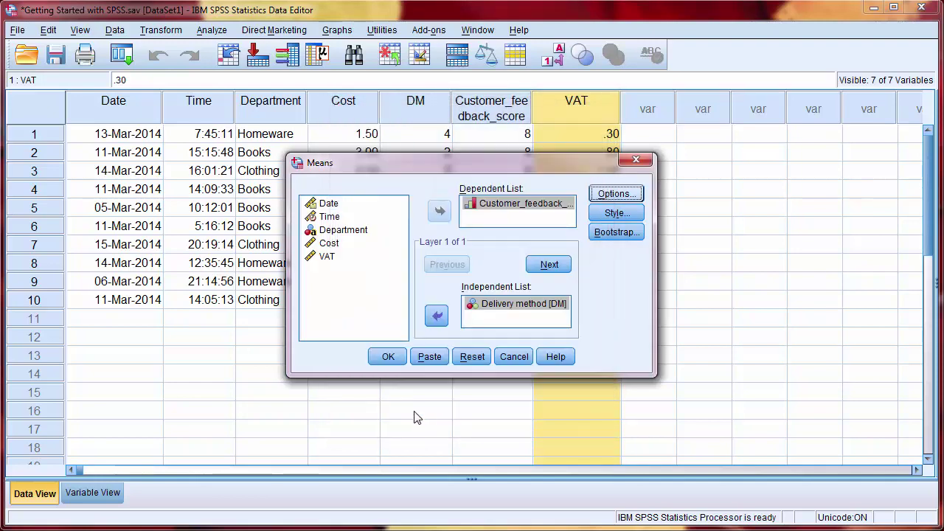
# Run the Means analysis to get the Report: feedback mean 9.33 for next-day delivery, 7.60 overall.
pyautogui.click(389, 357)
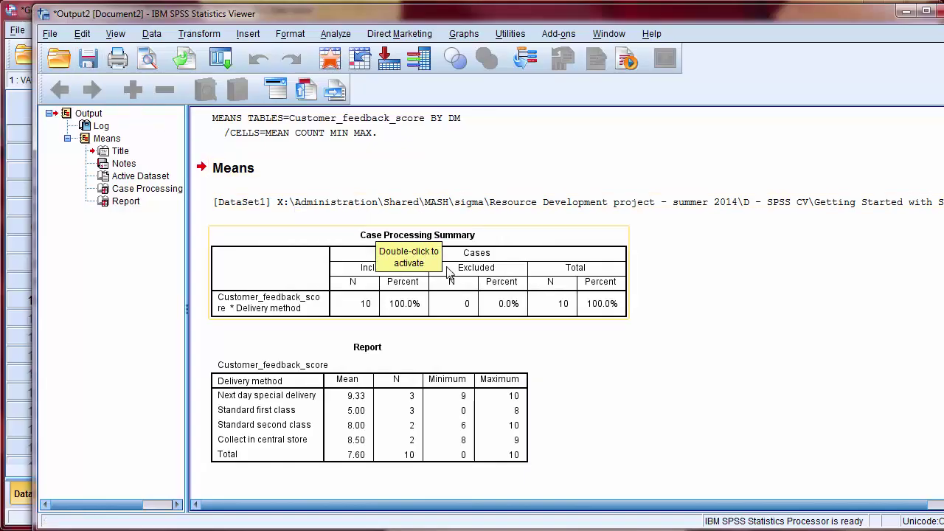
pyautogui.rightClick(434, 364)
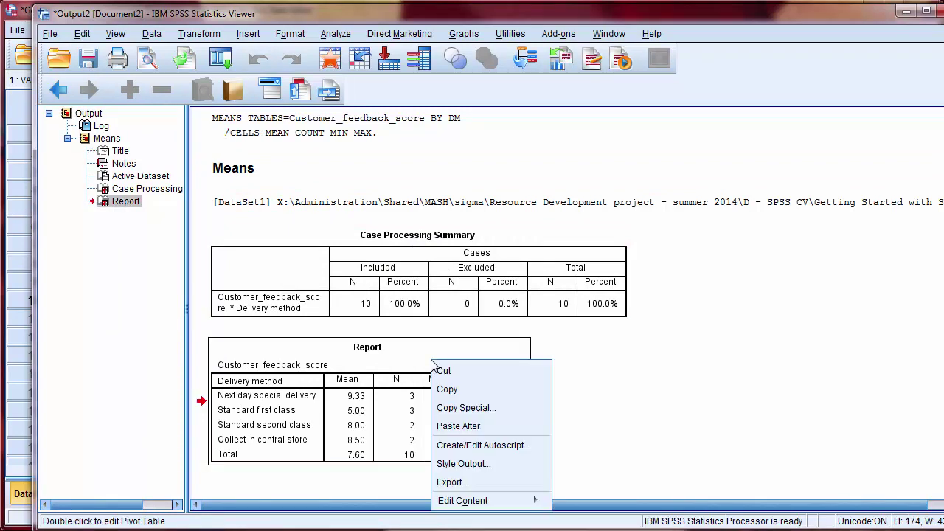
pyautogui.click(435, 361)
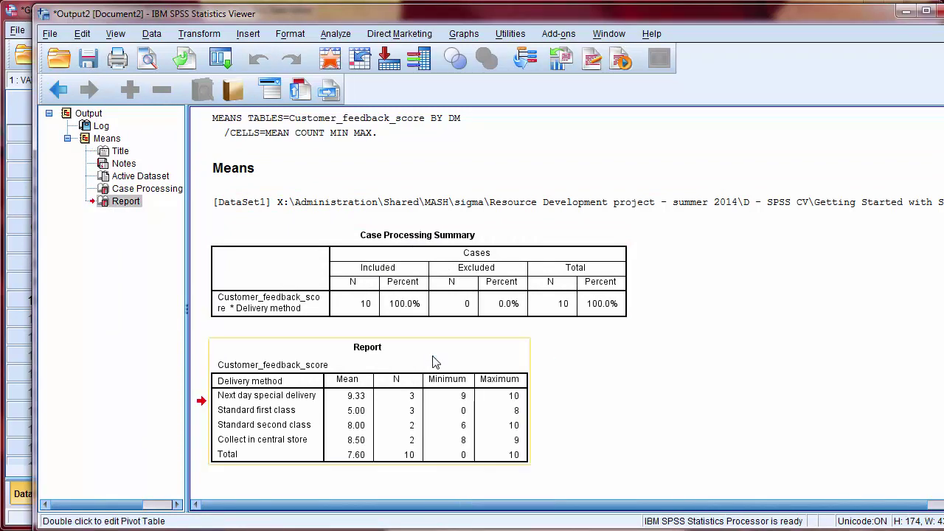